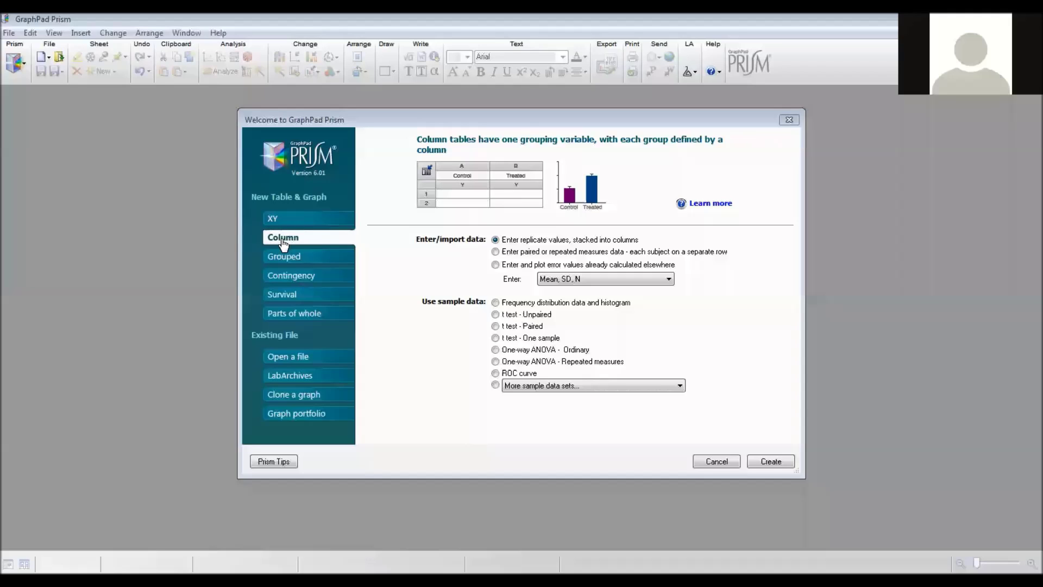
# Create a new Column project from the 'Frequency distribution data and histogram' sample data.
pyautogui.click(495, 303)
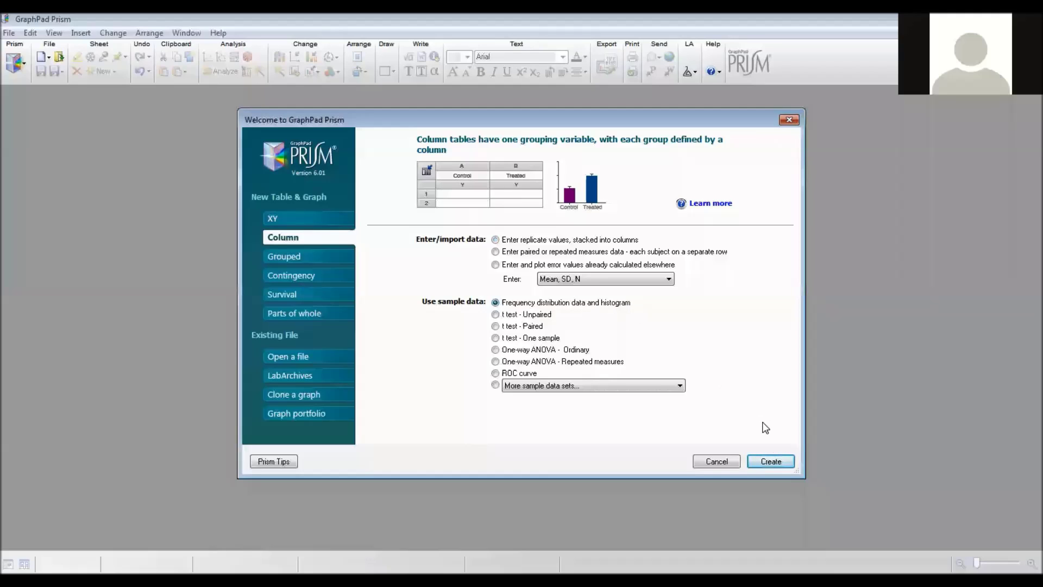
pyautogui.click(772, 461)
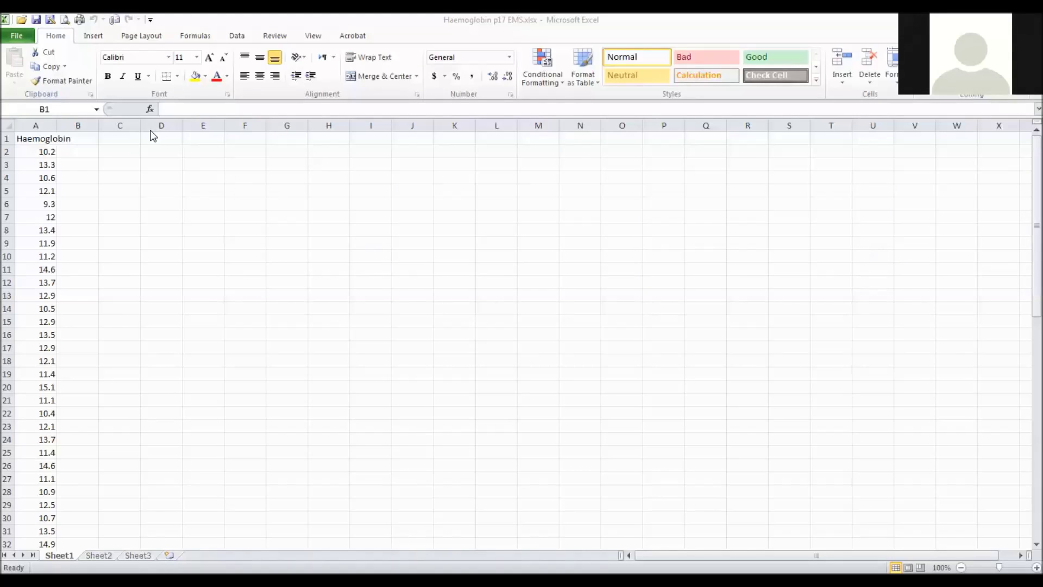
# Copy the Excel Haemoglobin column from A1 down to row 71, then return to Prism.
pyautogui.click(42, 137)
pyautogui.click(42, 138)
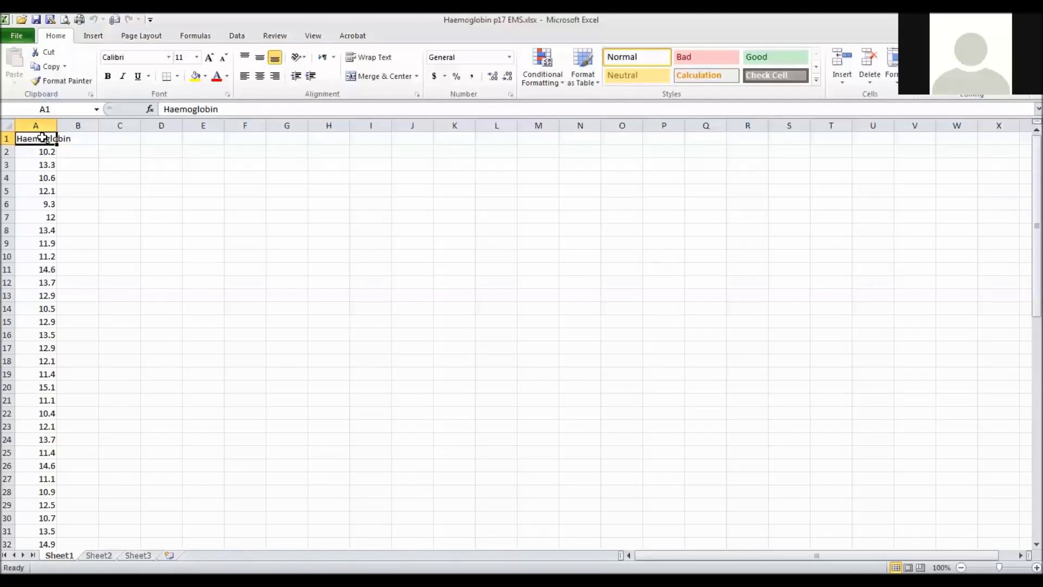
pyautogui.hotkey('ctrl', 'shift', 'Down')
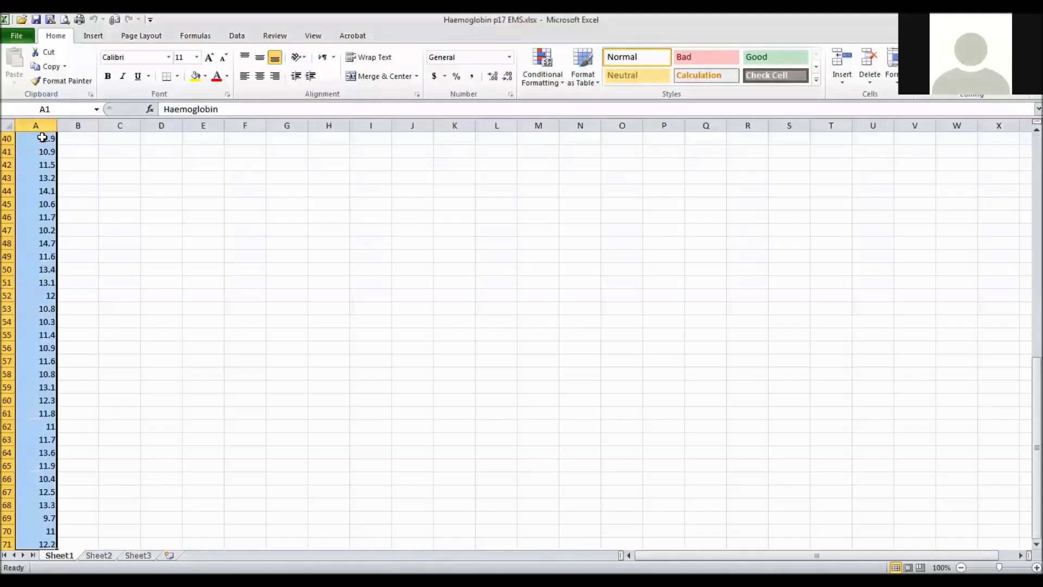
pyautogui.hotkey('ctrl', 'c')
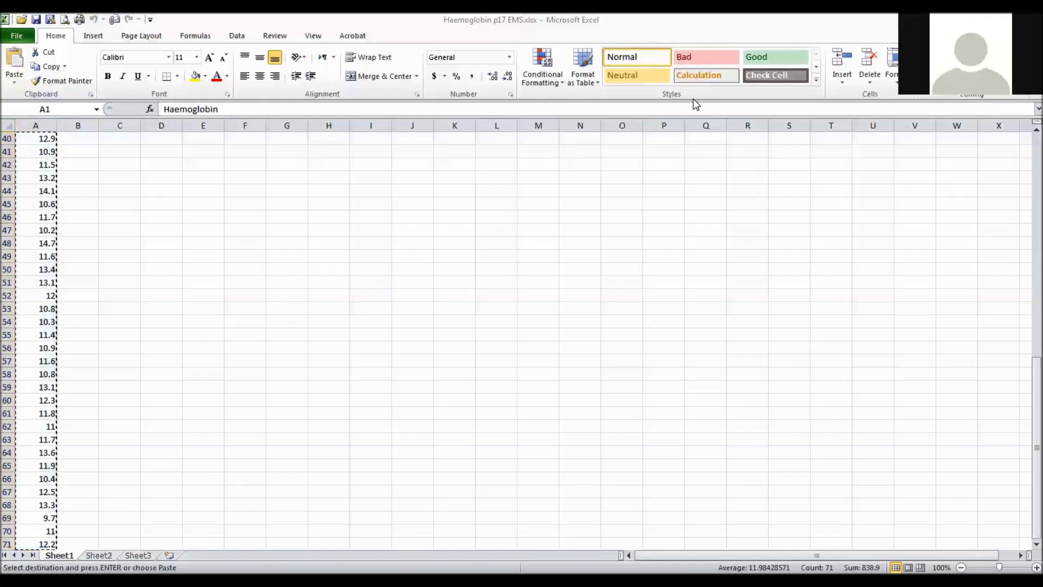
pyautogui.hotkey('alt', 'Tab')
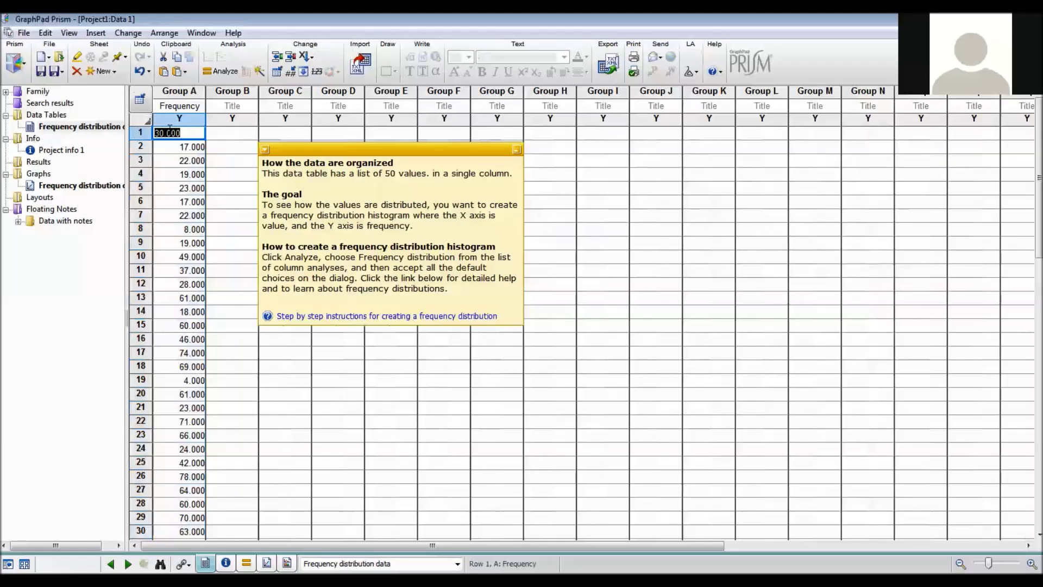
# Paste the Haemoglobin values into the Group A column, replacing the sample data.
pyautogui.click(186, 111)
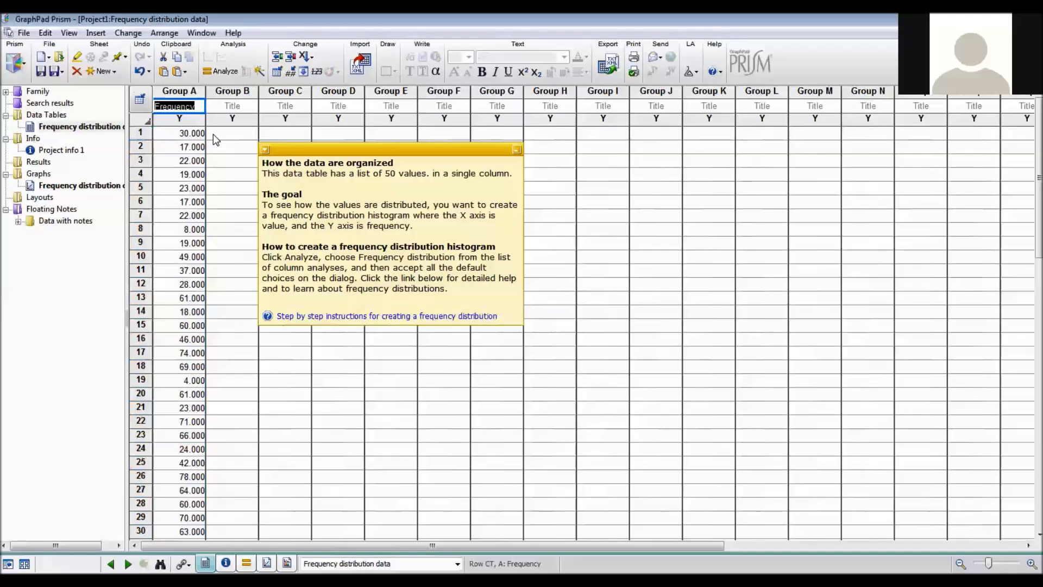
pyautogui.hotkey('ctrl', 'v')
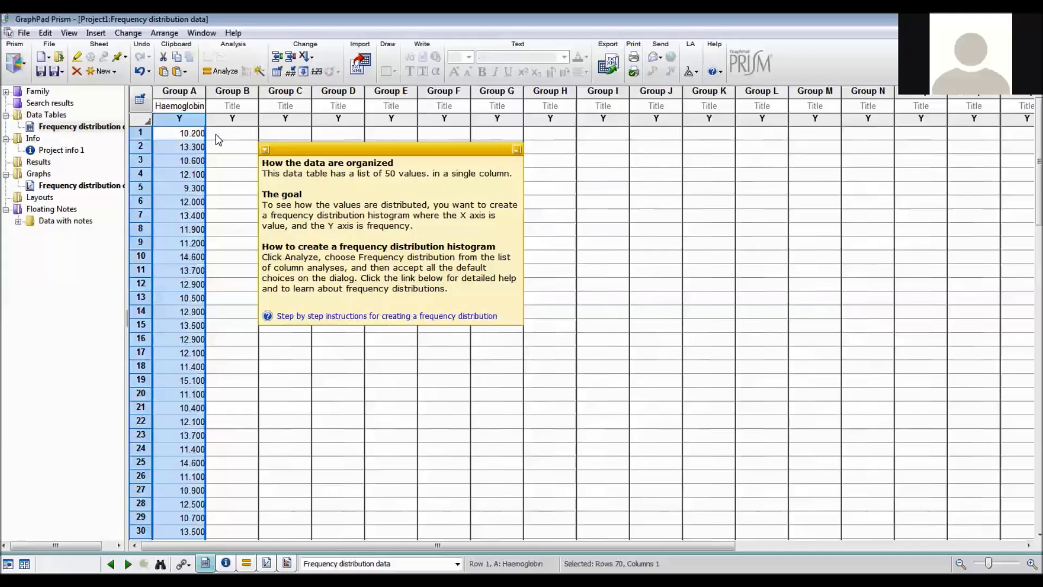
pyautogui.click(217, 133)
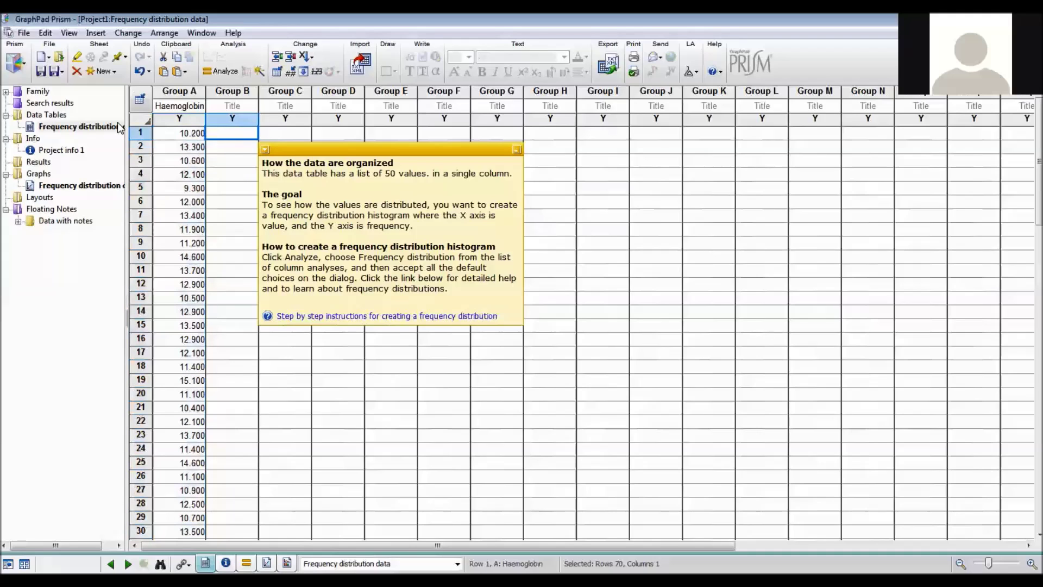
# Rename the data table to 'Haemoglobin p17 EMS'.
pyautogui.moveTo(72, 131)
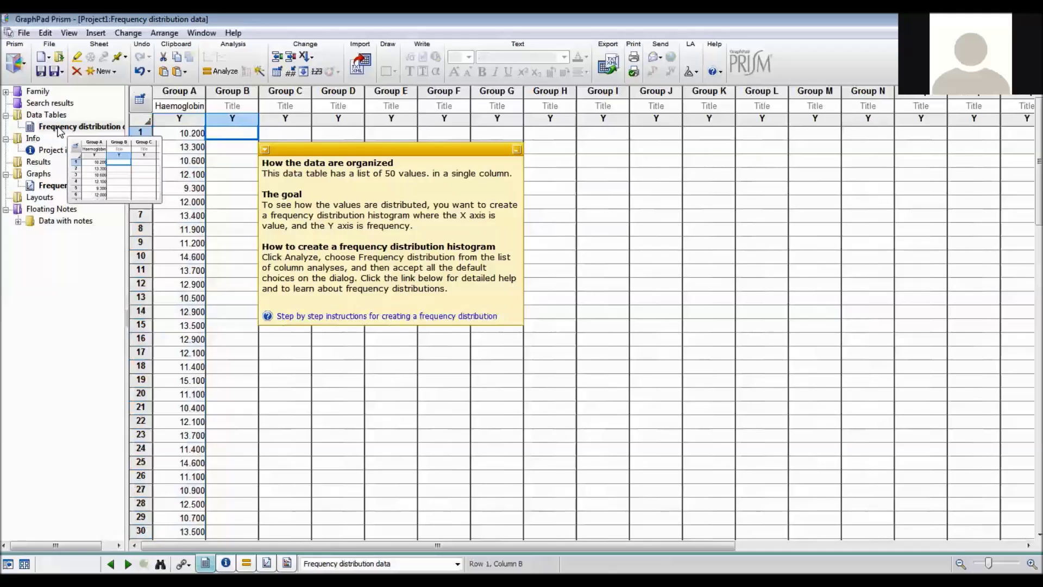
pyautogui.click(59, 131)
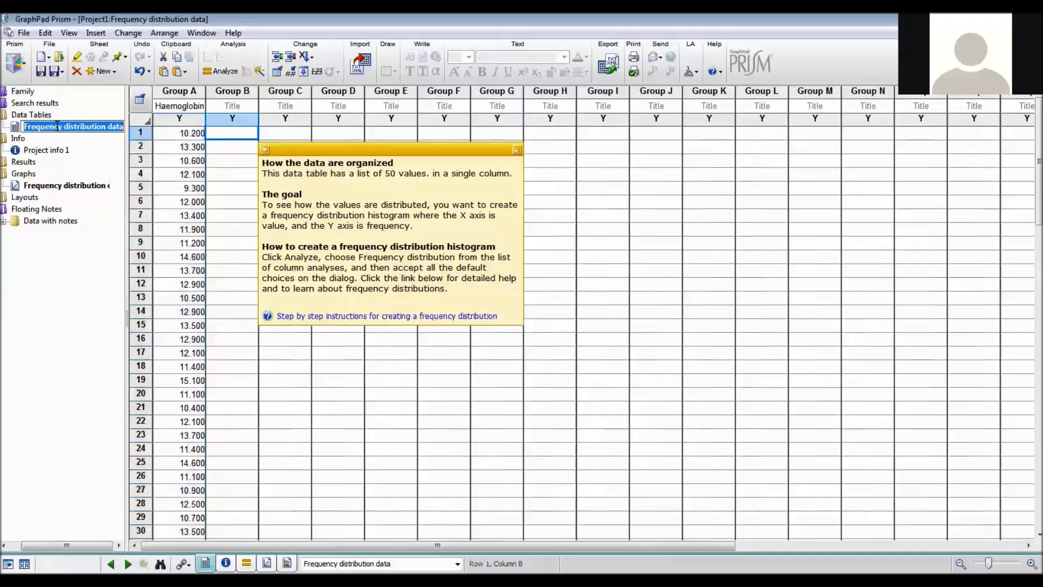
pyautogui.write('Haemogl')
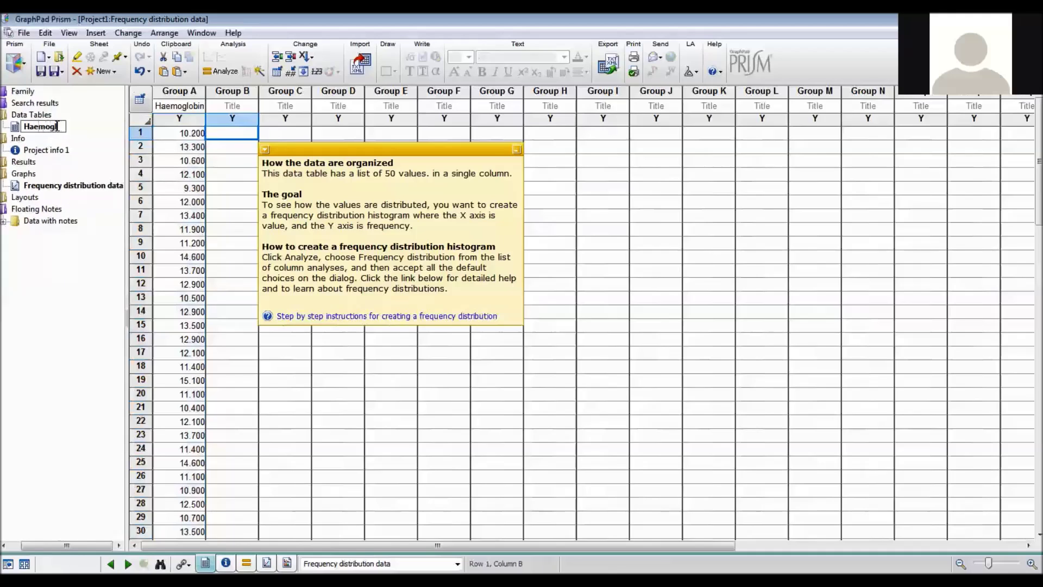
pyautogui.write('obin p17 EMS')
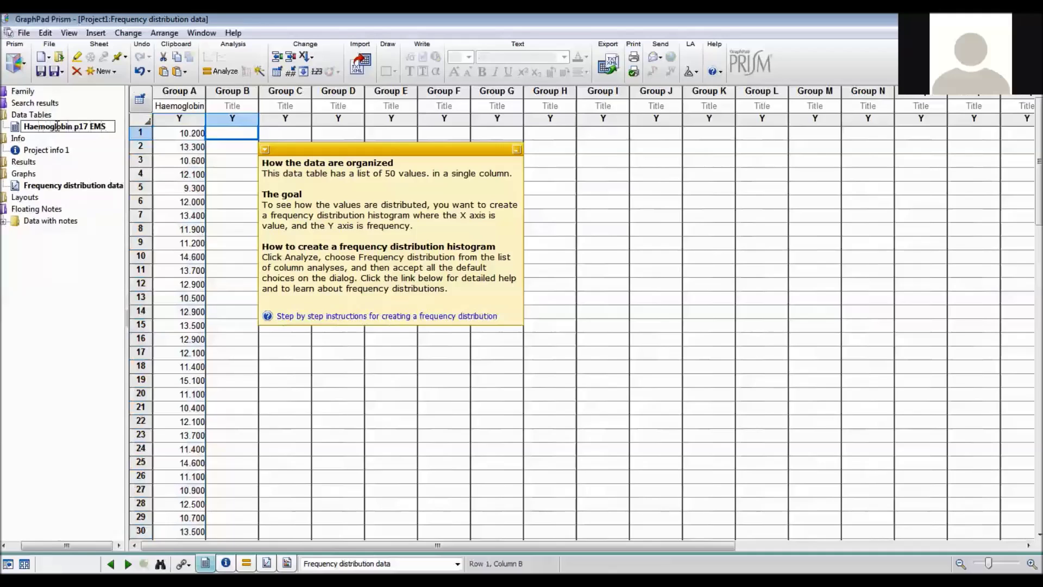
pyautogui.press('Return')
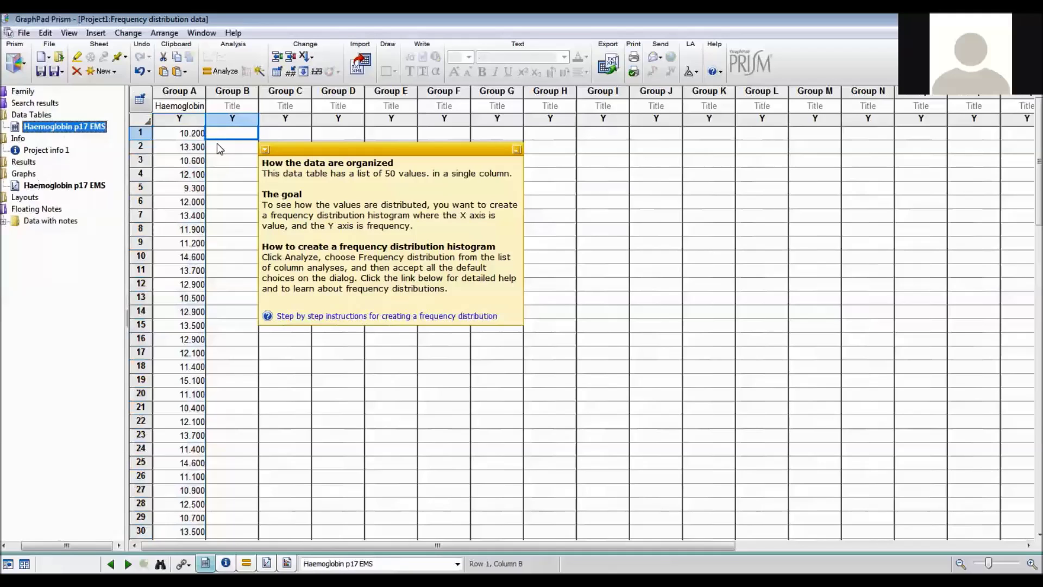
# Run a Frequency distribution column analysis on data set A, with first bin centre set to 8.5.
pyautogui.click(220, 147)
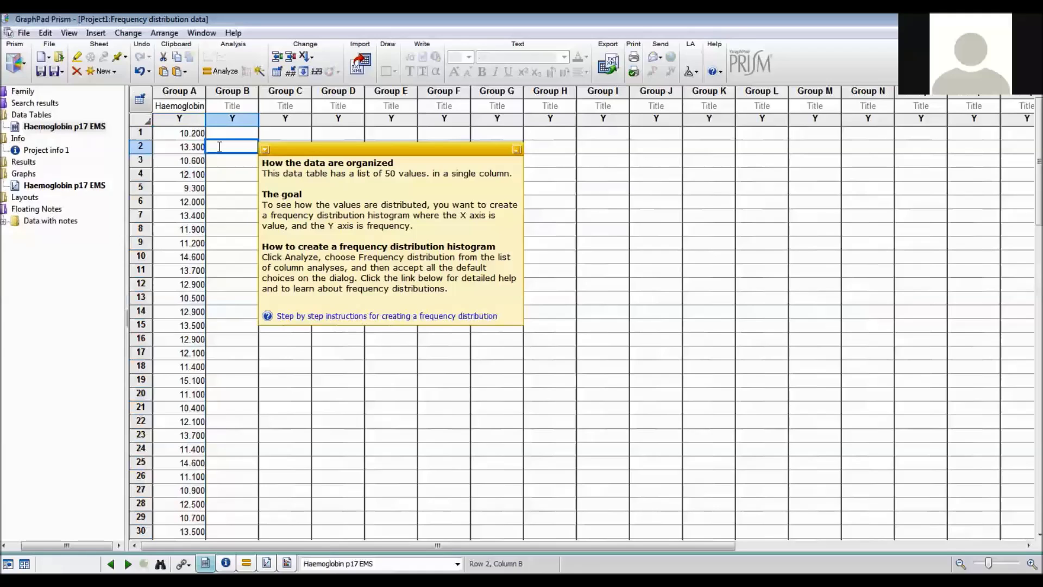
pyautogui.click(220, 72)
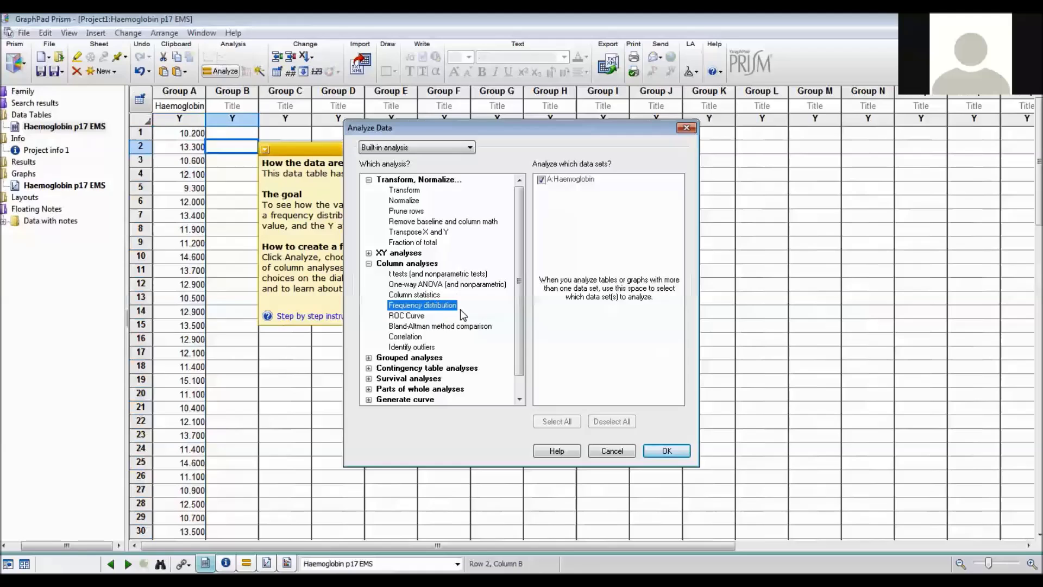
pyautogui.click(664, 451)
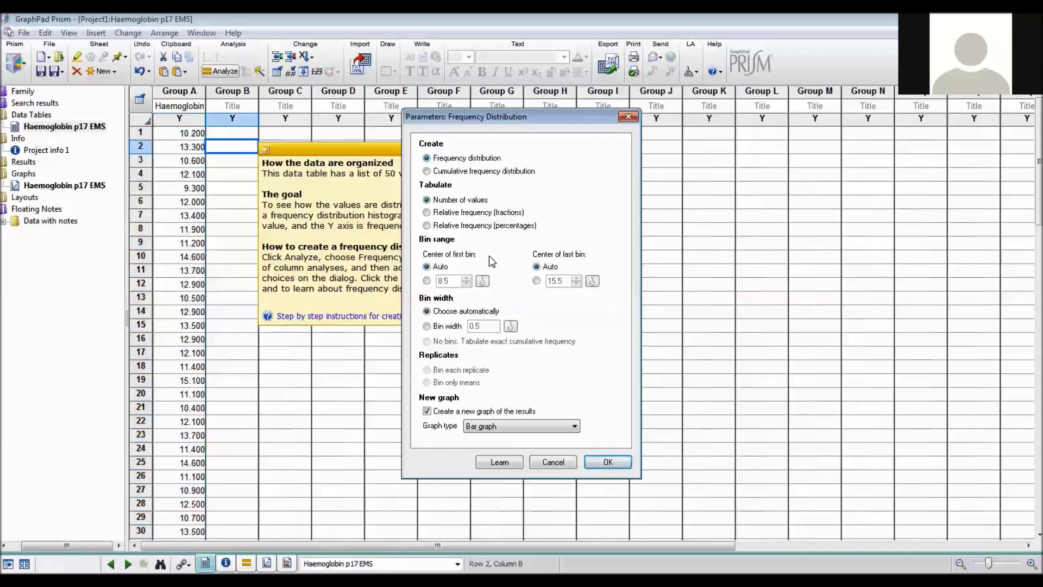
pyautogui.click(427, 281)
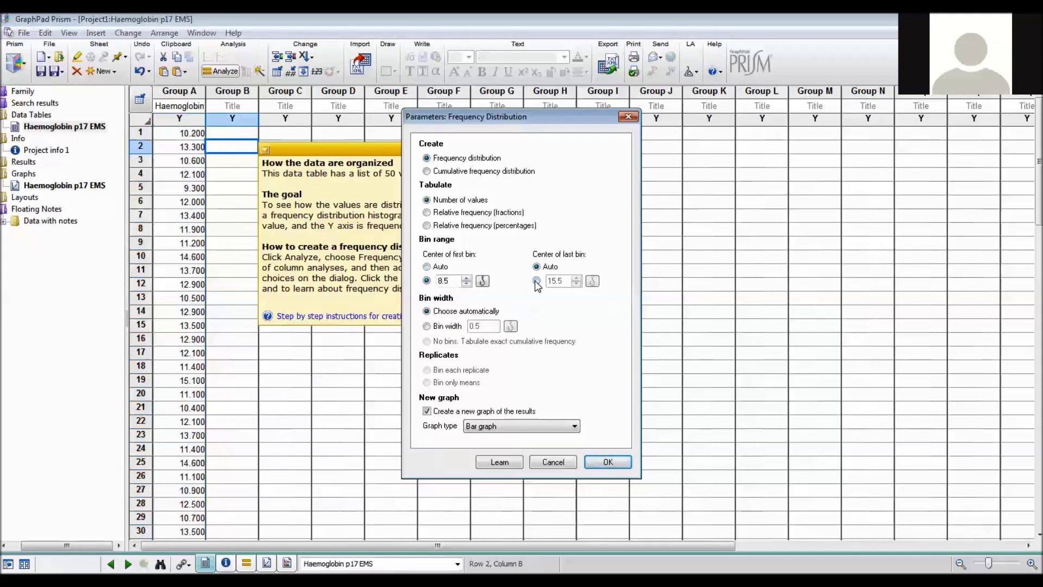
# Set the last bin centre to 15.5 and bin width to 1, keeping Bar graph type.
pyautogui.click(536, 280)
pyautogui.click(426, 326)
pyautogui.doubleClick(475, 326)
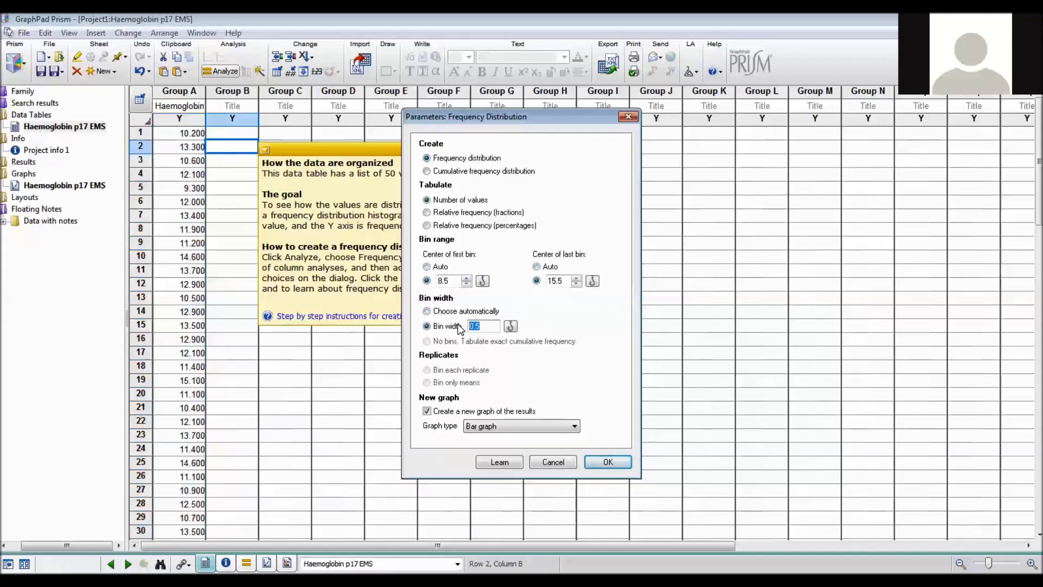
pyautogui.write('1')
pyautogui.click(565, 429)
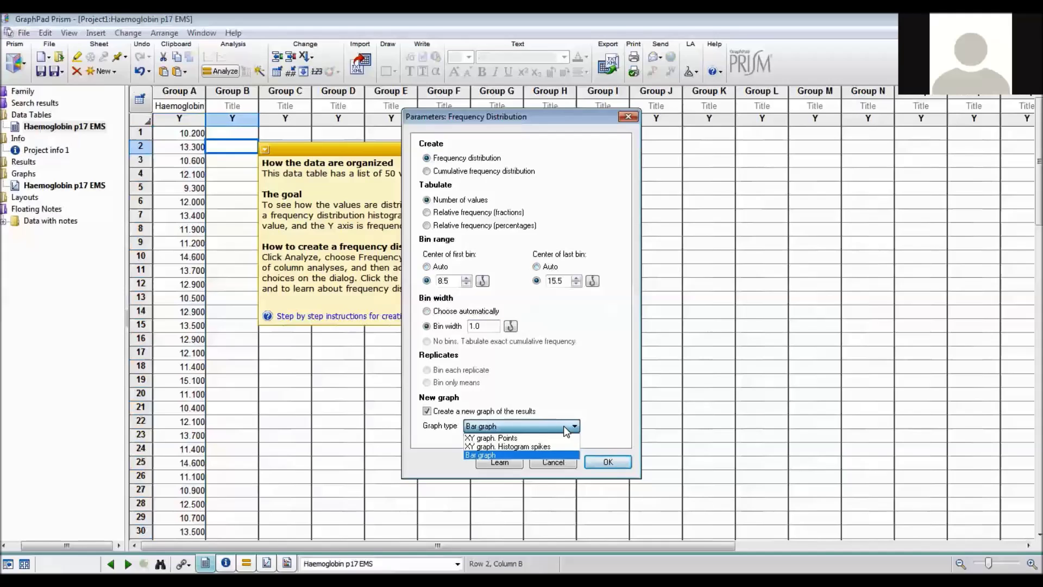
pyautogui.click(511, 456)
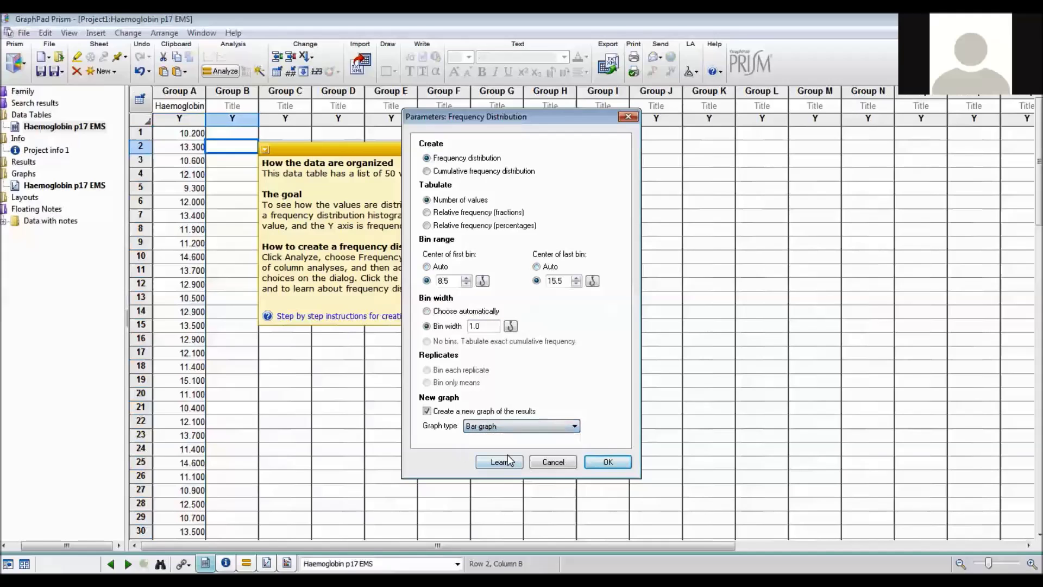
pyautogui.click(608, 462)
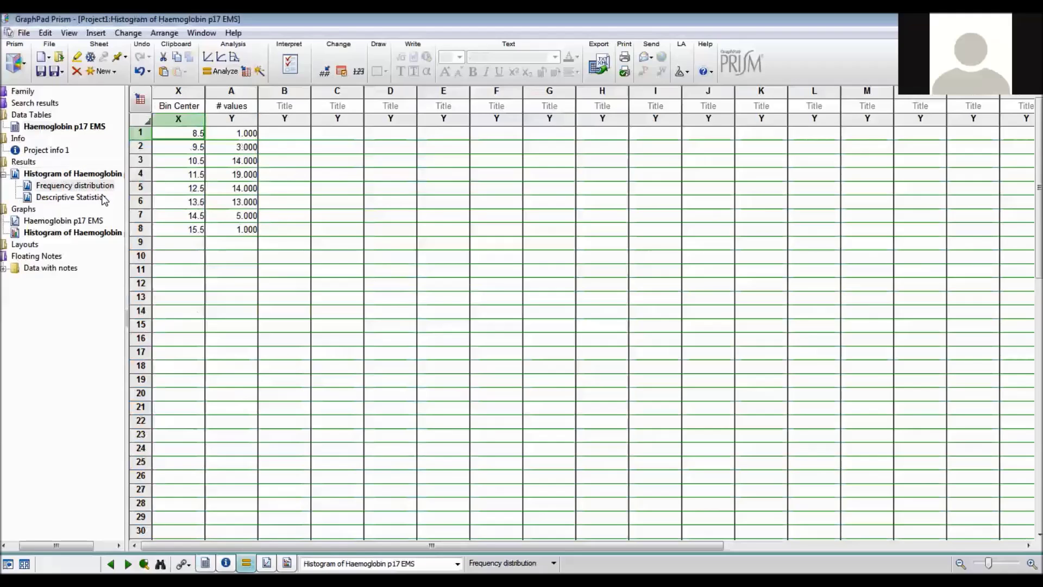
# Open the 'Histogram of Haemoglobin p17 EMS' graph from the Navigator's Graphs section.
pyautogui.click(273, 231)
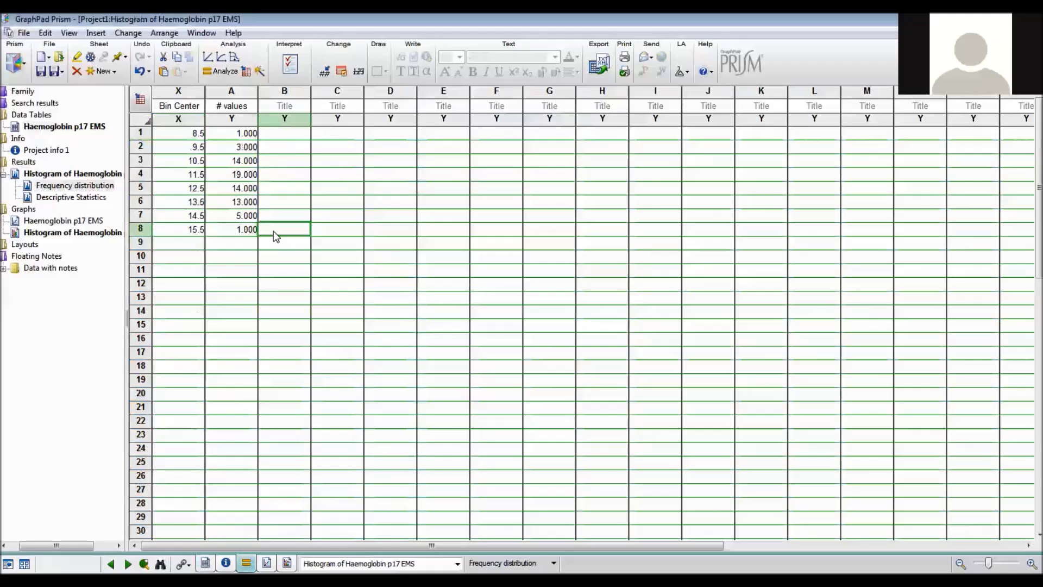
pyautogui.click(91, 199)
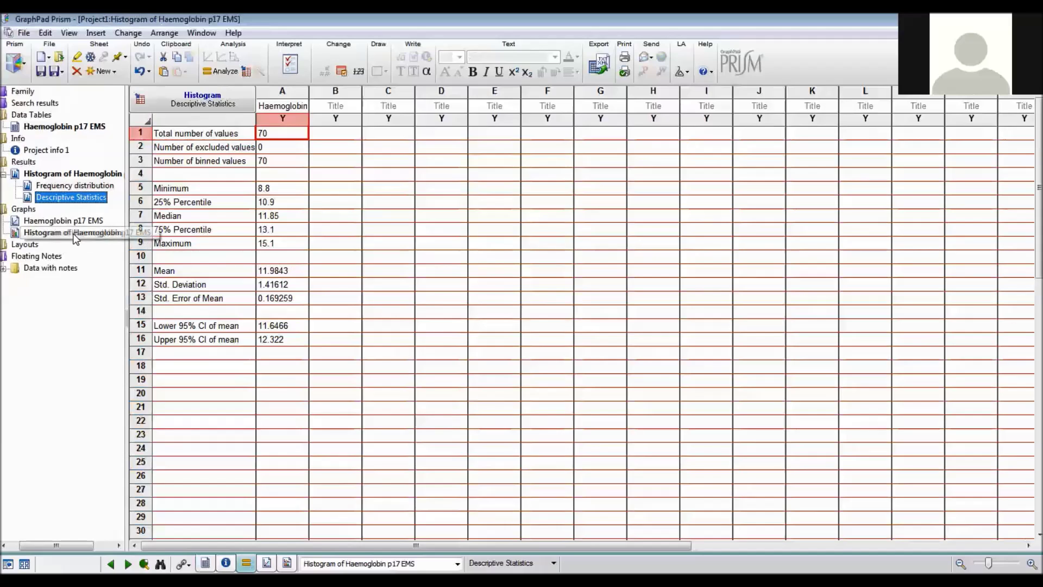
pyautogui.click(47, 233)
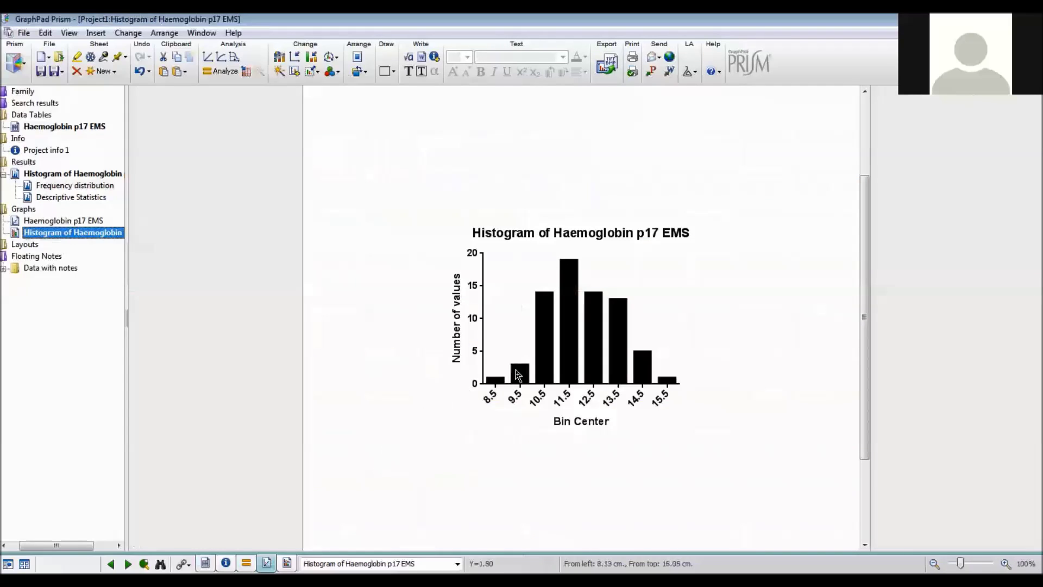
# In Format Graph's Graph Settings, set the extra gap between groups to 0.
pyautogui.moveTo(517, 376)
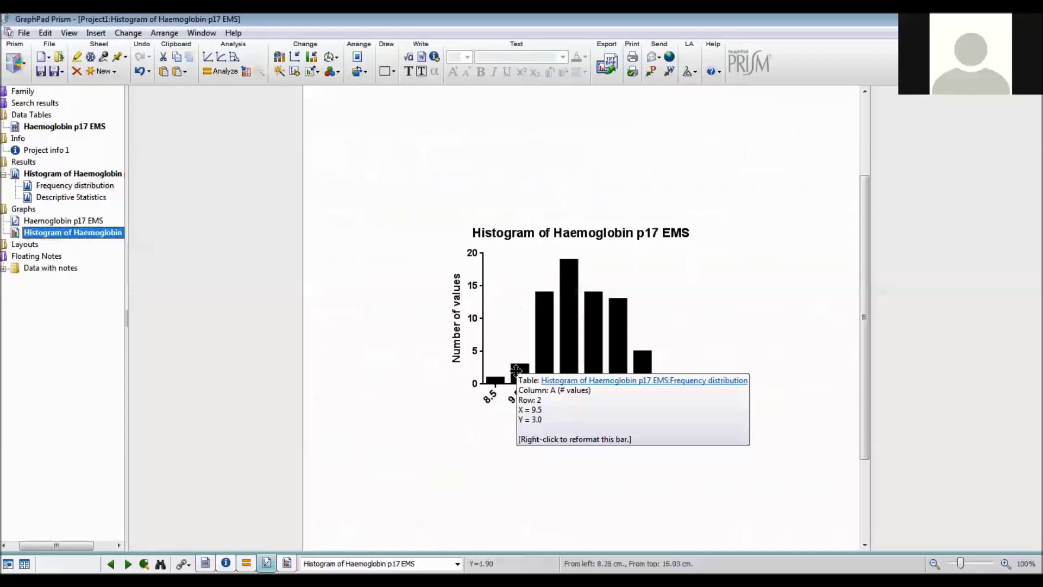
pyautogui.doubleClick(516, 374)
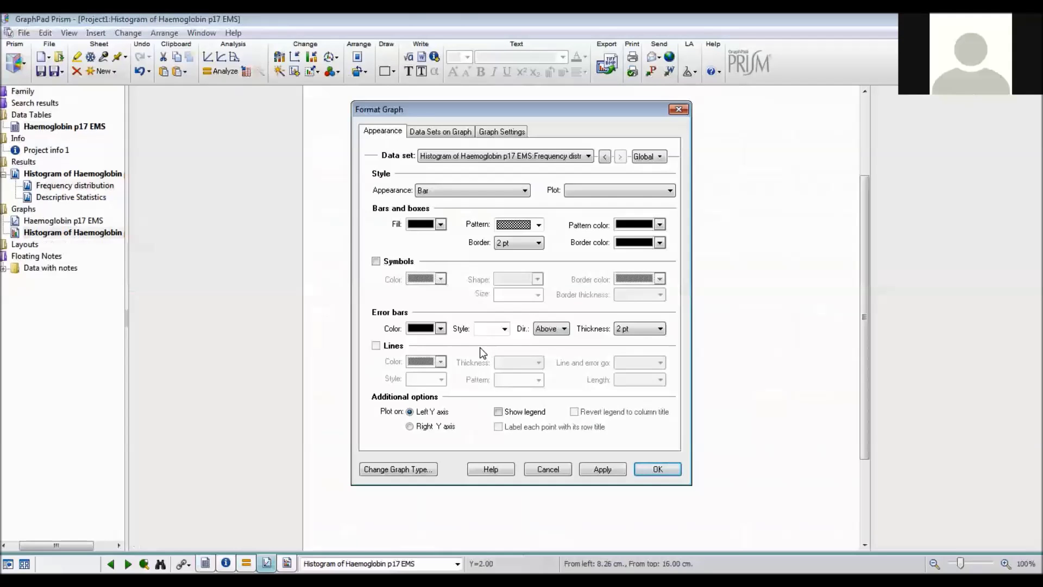
pyautogui.click(497, 131)
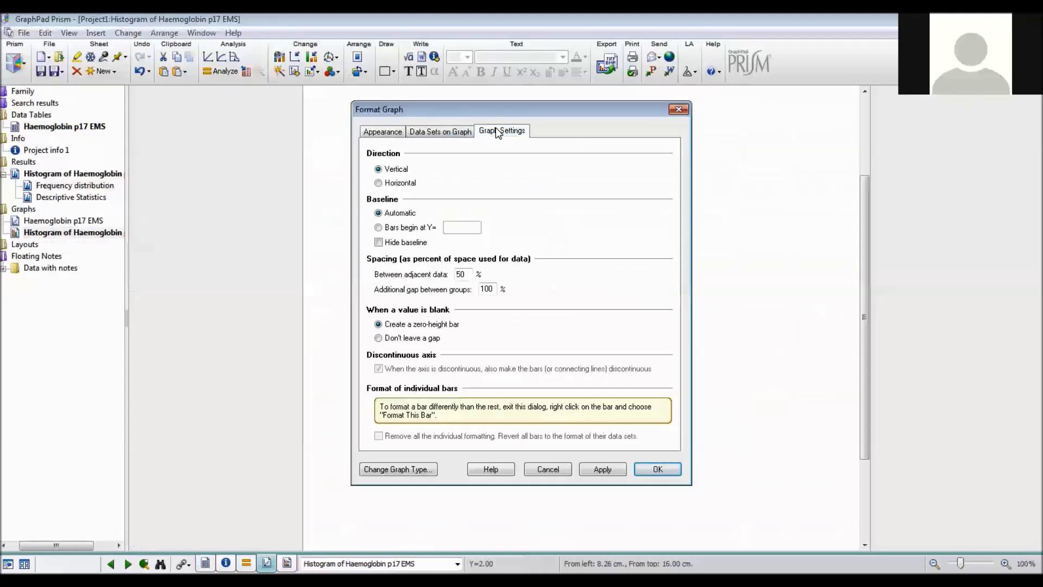
pyautogui.doubleClick(466, 274)
pyautogui.doubleClick(487, 288)
pyautogui.press('BackSpace')
pyautogui.write('0')
# Set the spacing between adjacent bars to 0% and apply, so bars touch.
pyautogui.moveTo(592, 112); pyautogui.dragTo(954, 128)
pyautogui.click(961, 485)
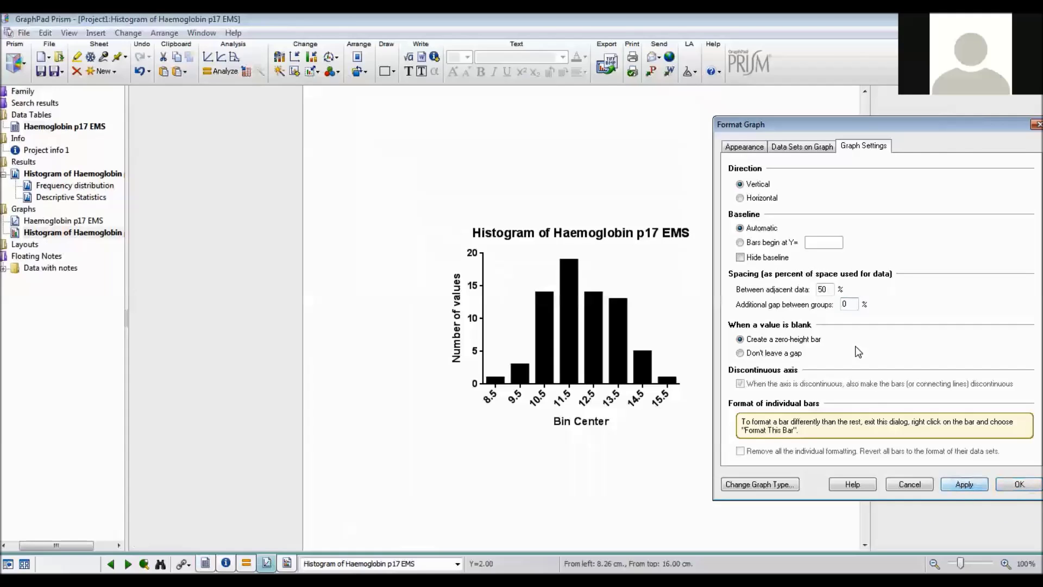
pyautogui.doubleClick(823, 289)
pyautogui.write('0')
pyautogui.click(958, 486)
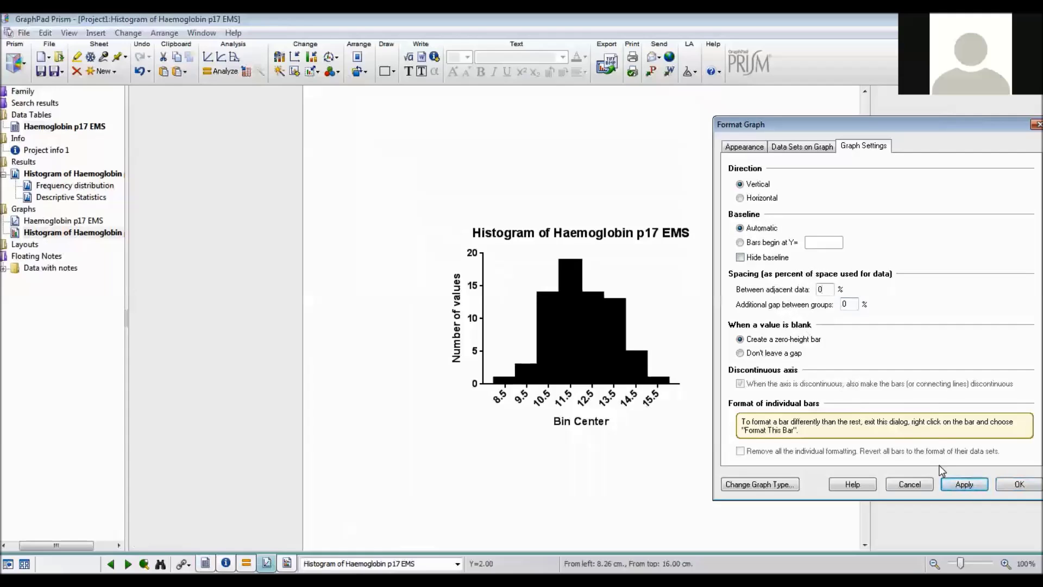
# Give the histogram bars a dark grey fill on the Appearance tab.
pyautogui.click(811, 147)
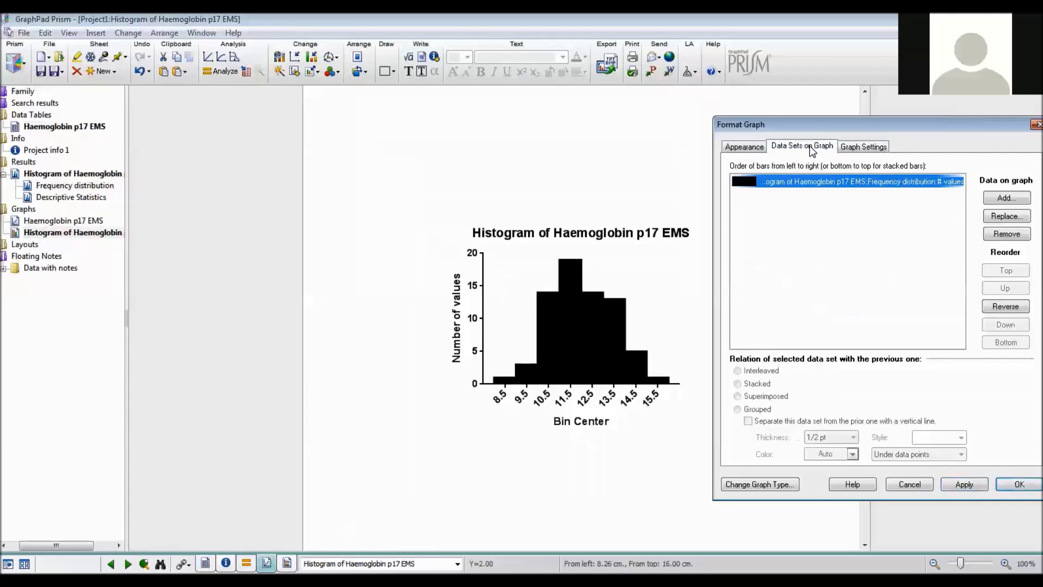
pyautogui.click(746, 147)
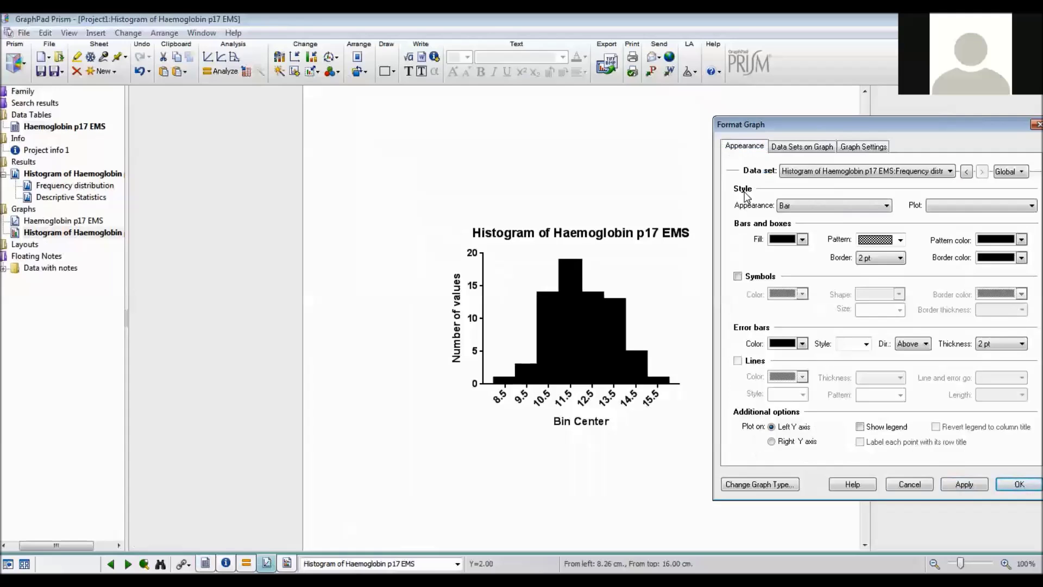
pyautogui.click(803, 239)
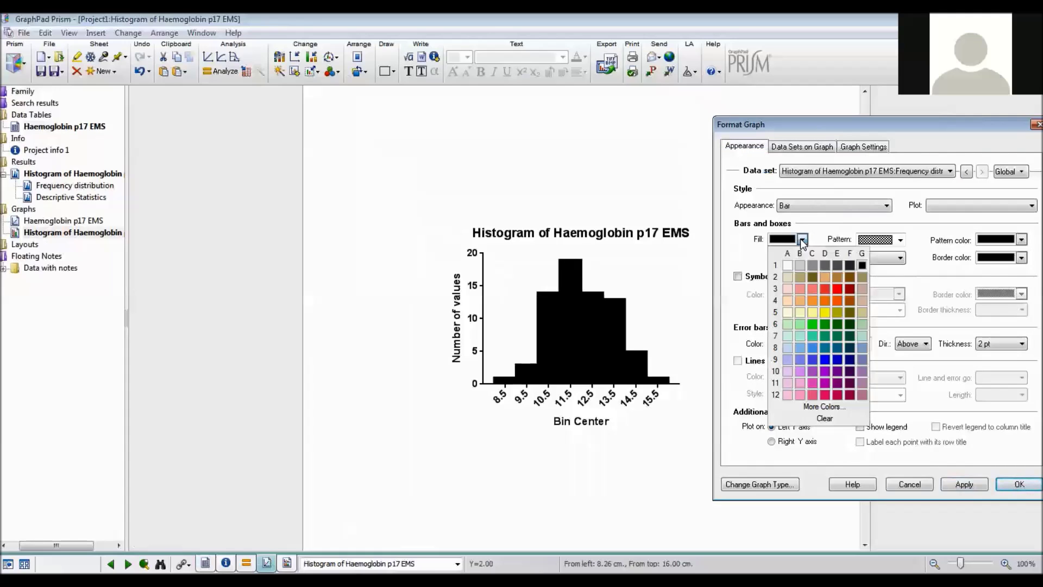
pyautogui.click(836, 264)
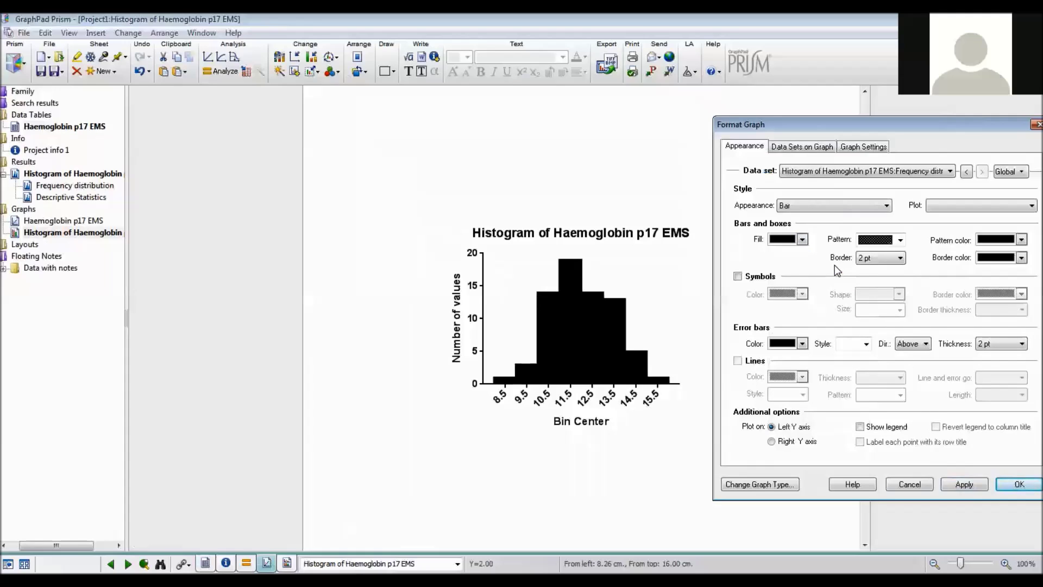
pyautogui.click(957, 485)
# Switch the bar fill to the solid pattern and close Format Graph with OK.
pyautogui.click(889, 239)
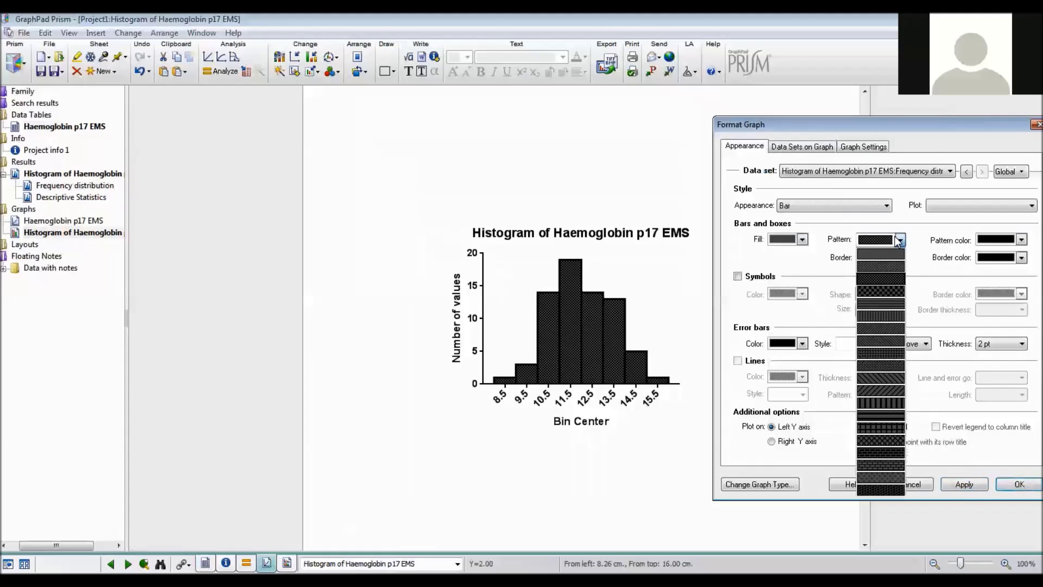
pyautogui.click(891, 250)
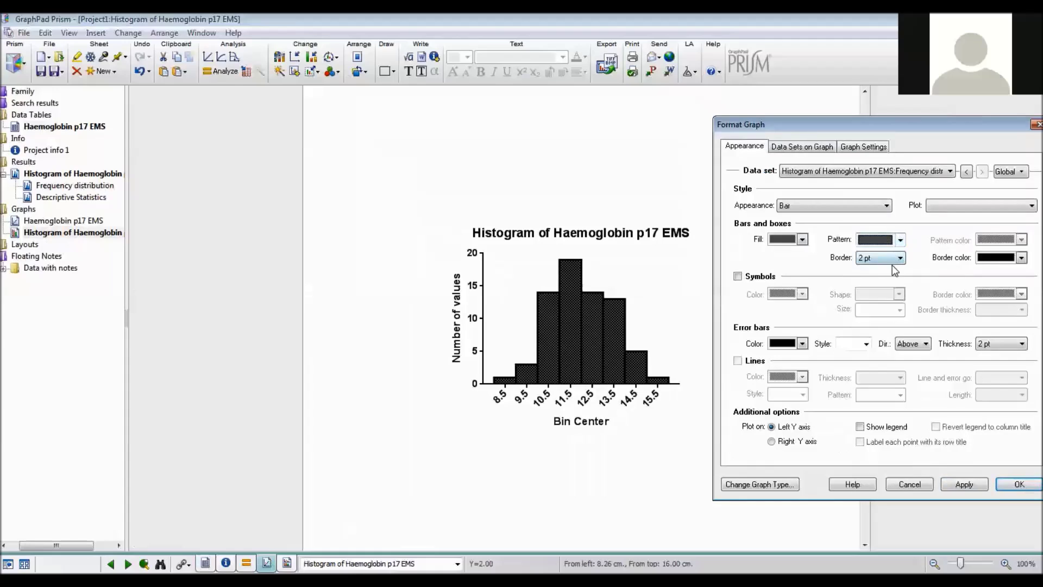
pyautogui.click(972, 480)
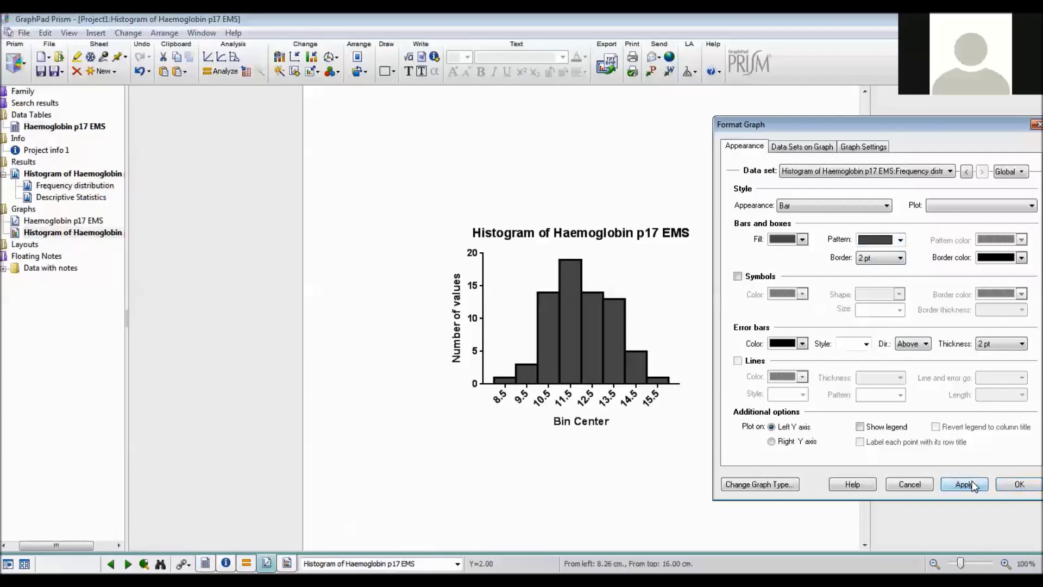
pyautogui.click(1004, 484)
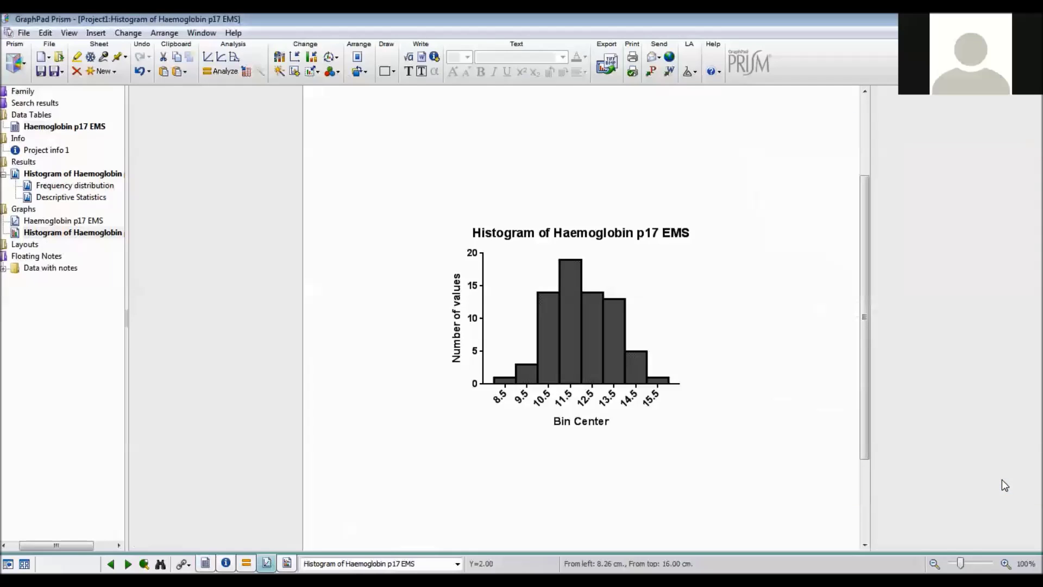
pyautogui.rightClick(501, 279)
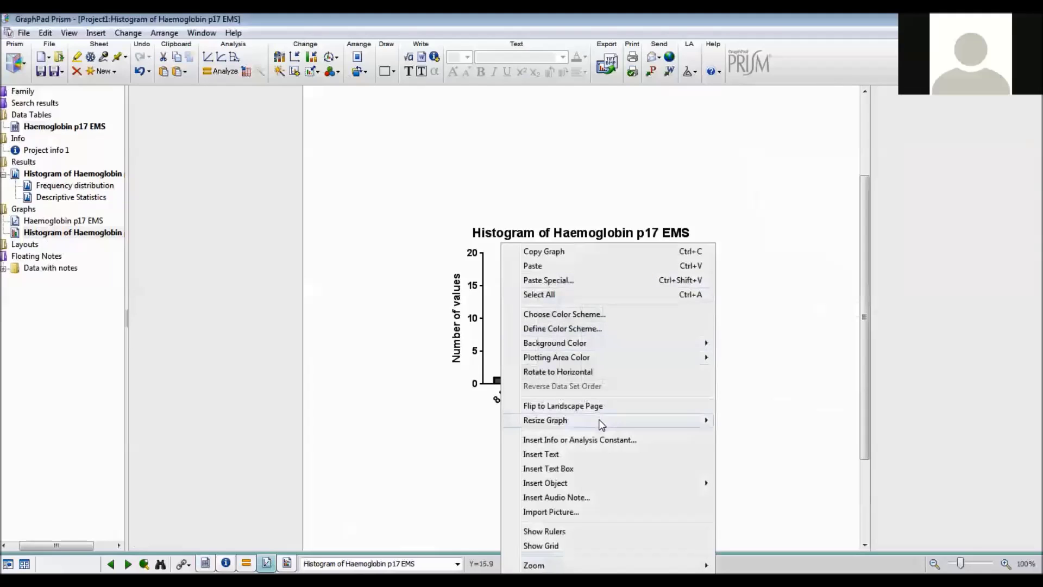
# Resize the histogram graph To Fill Page.
pyautogui.moveTo(601, 424)
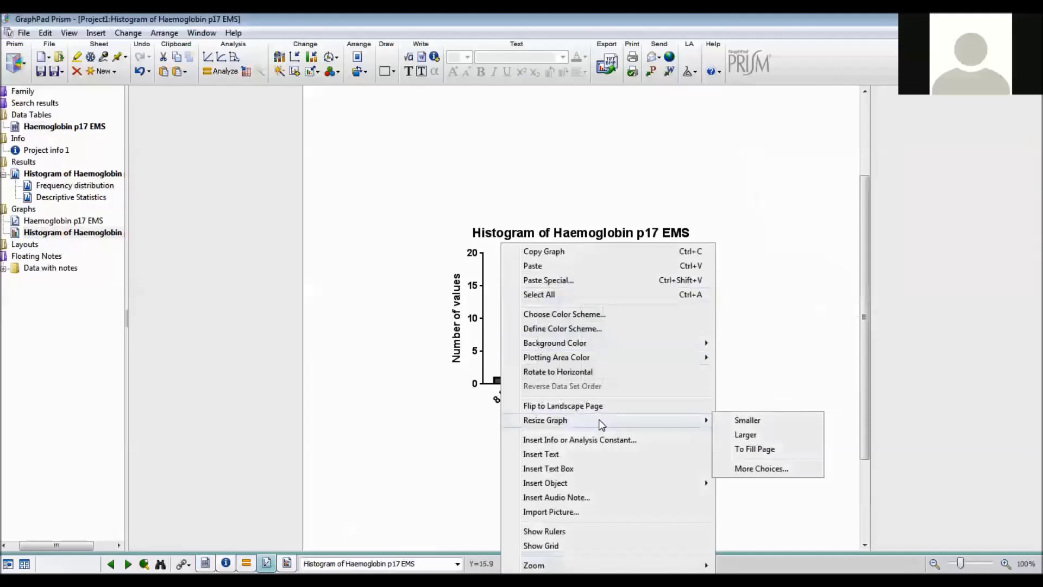
pyautogui.click(746, 449)
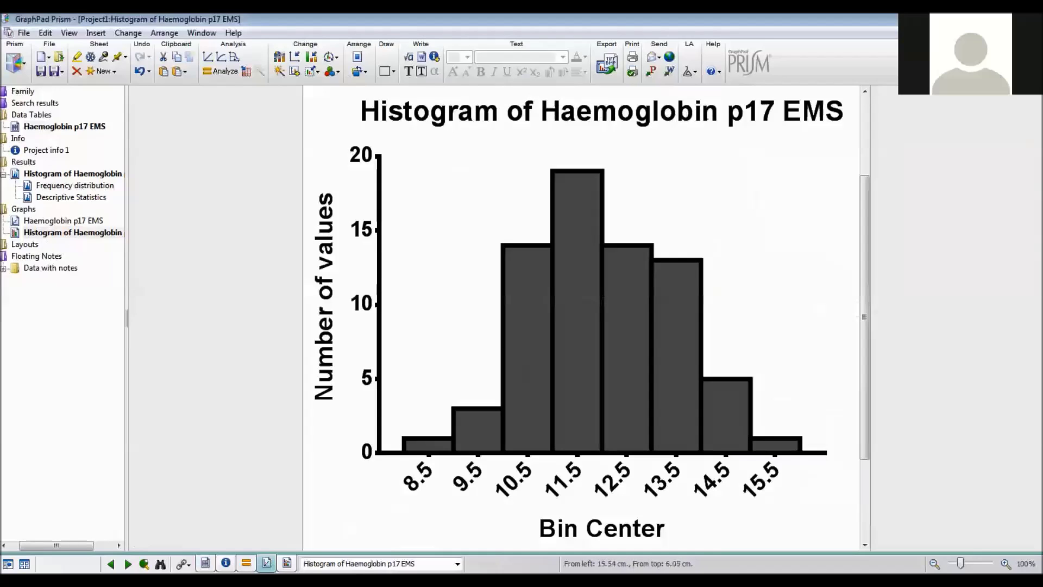
# Replace 'p17 EMS' with 'in 70 women' in the graph title and set it to 26 pt.
pyautogui.doubleClick(727, 108)
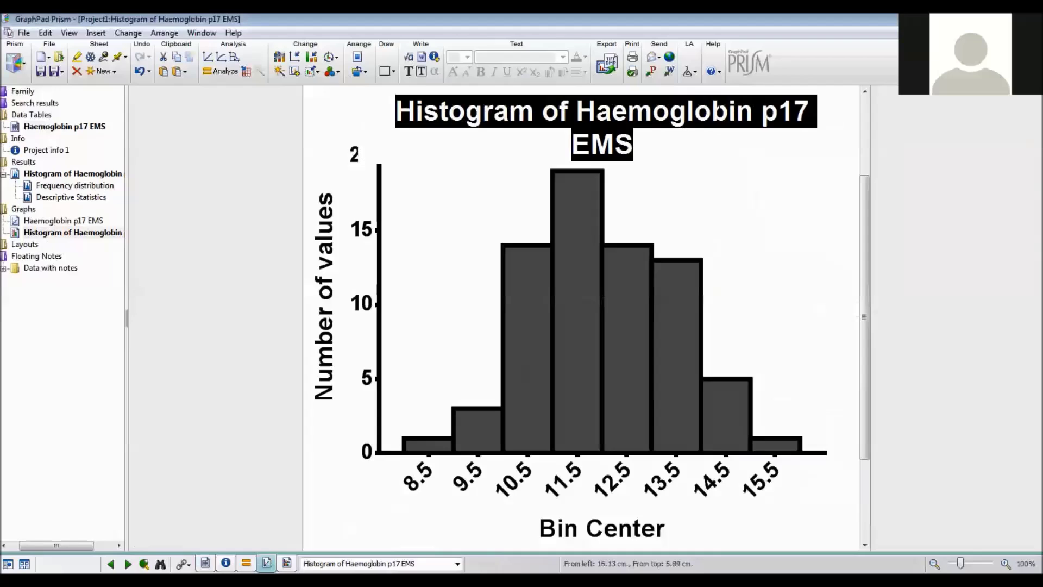
pyautogui.click(750, 114)
pyautogui.write('in 70 ')
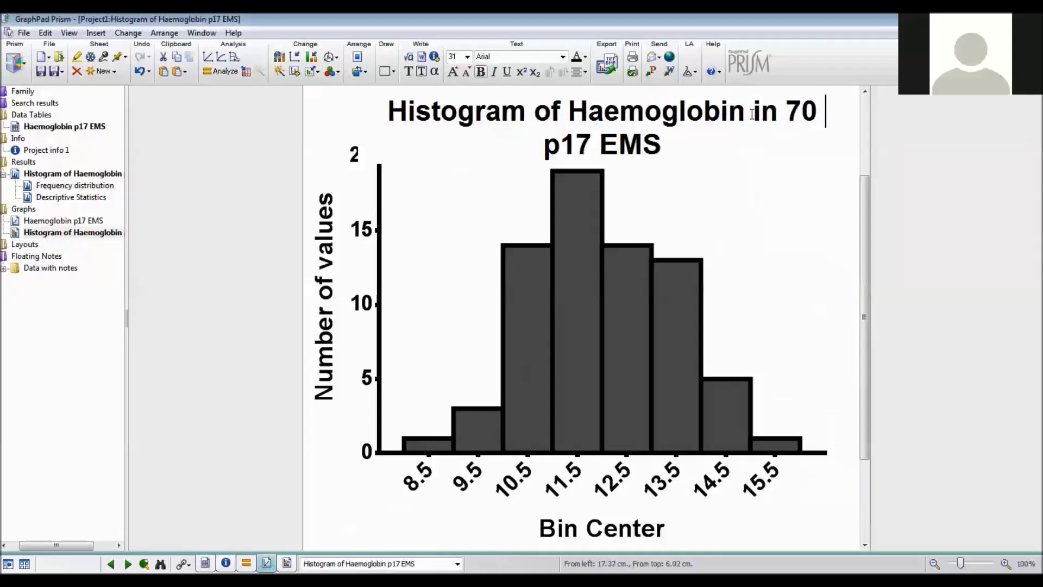
pyautogui.write('women')
pyautogui.press('Delete')
pyautogui.press('Delete')
pyautogui.press('Delete')
pyautogui.press('Delete')
pyautogui.press('Delete')
pyautogui.press('Delete')
pyautogui.press('Delete')
pyautogui.press('Delete')
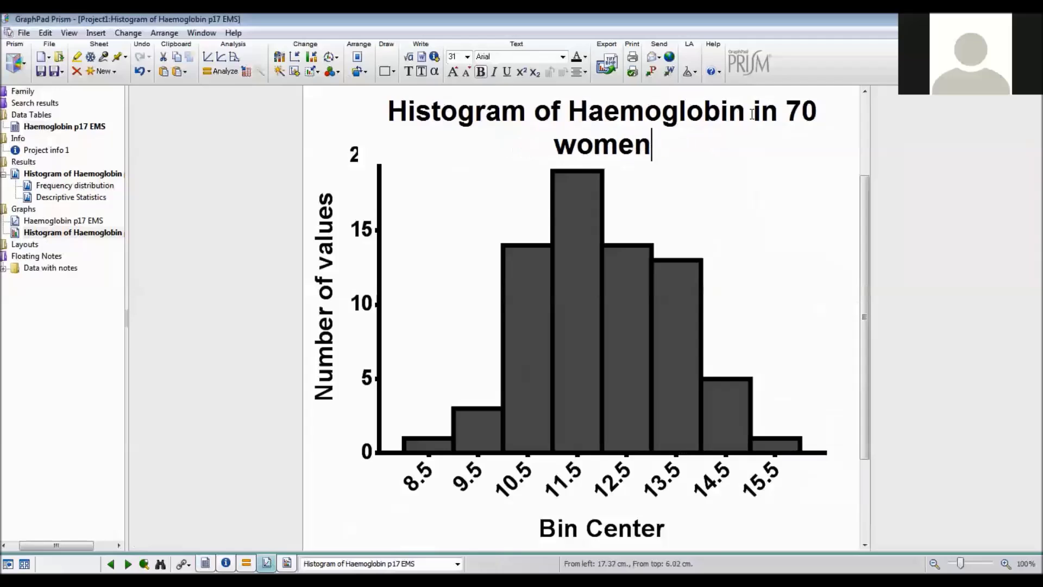
pyautogui.hotkey('ctrl', 'a')
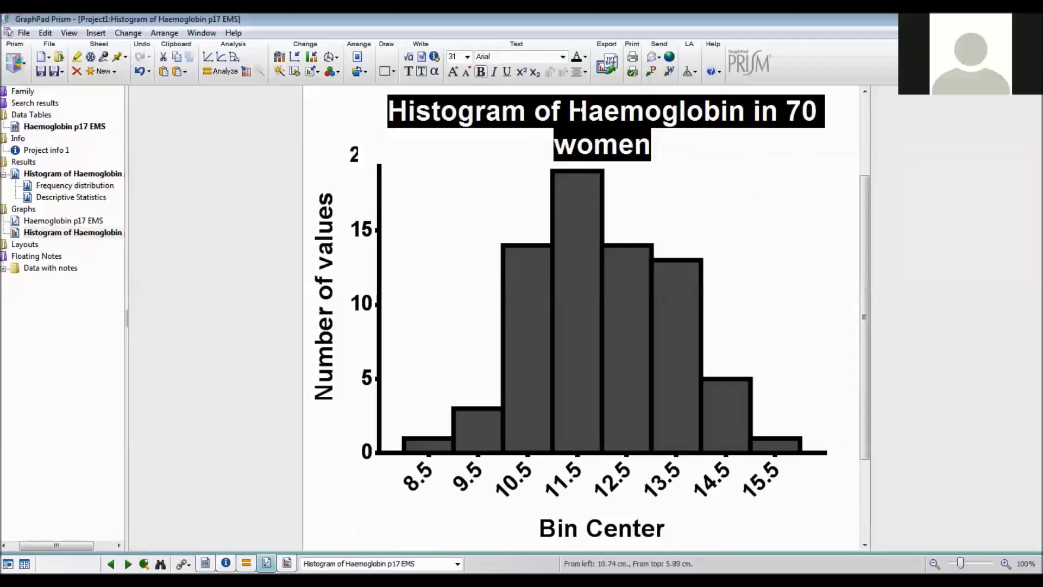
pyautogui.click(467, 57)
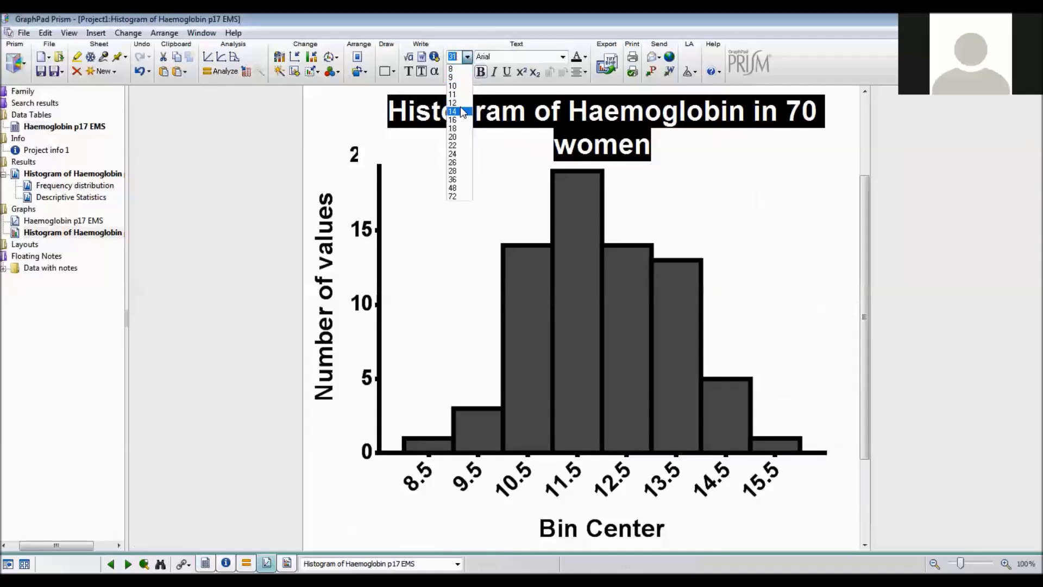
pyautogui.click(459, 161)
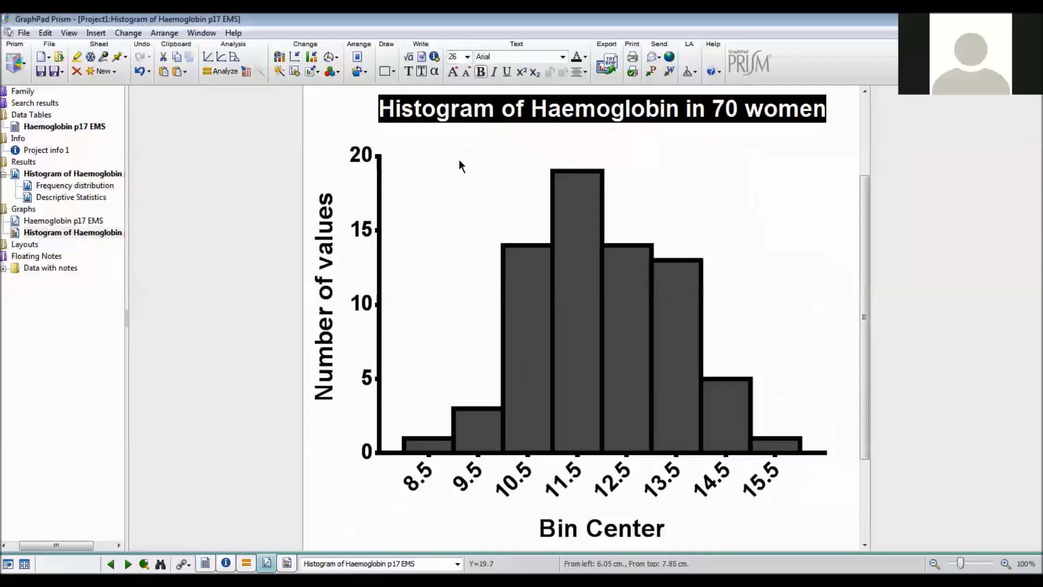
# Rename the histogram's Y-axis title from 'Number of values' to 'Number of people'.
pyautogui.doubleClick(328, 229)
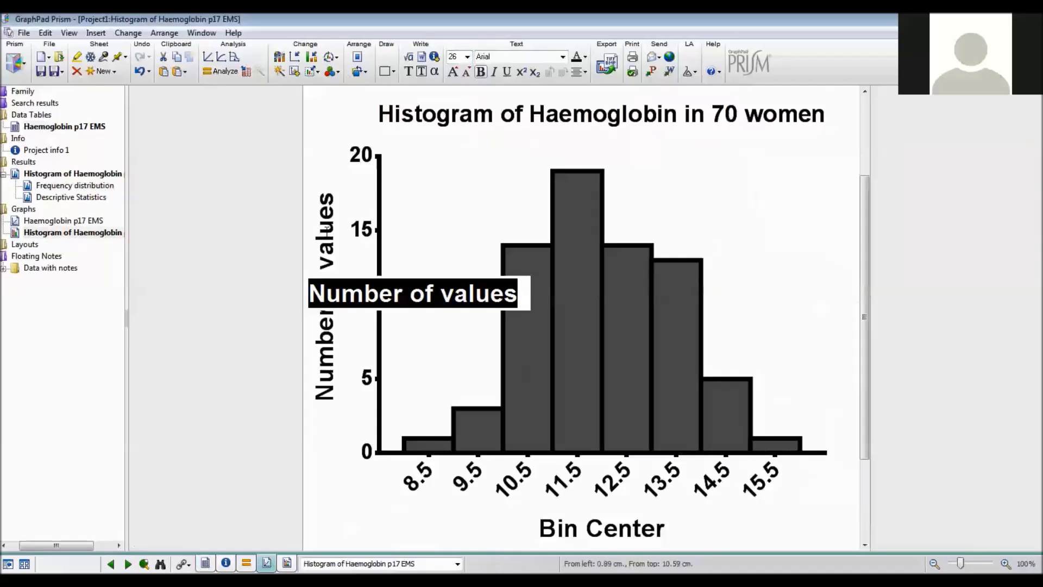
pyautogui.write('Numbe')
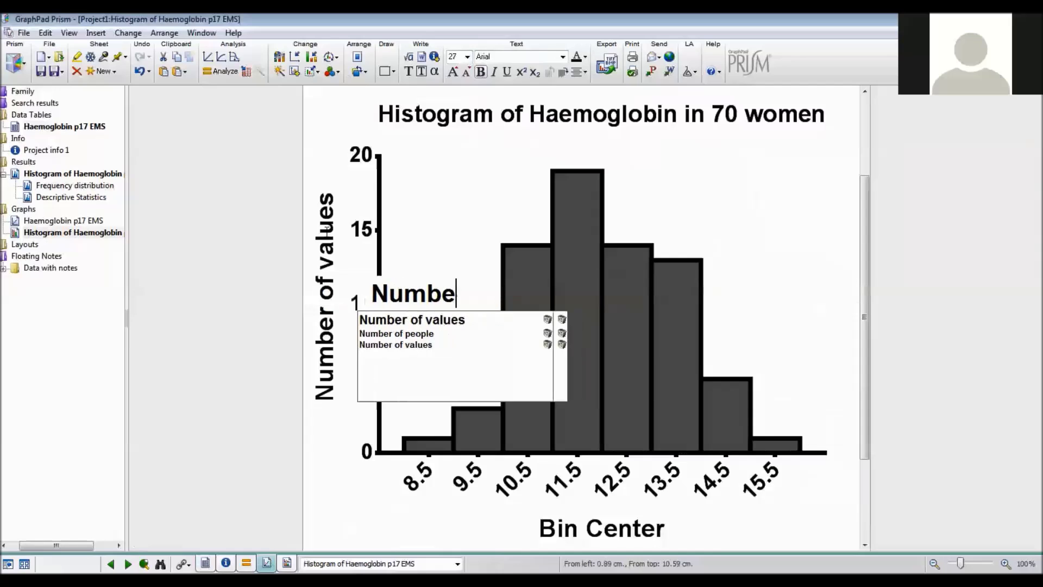
pyautogui.write('r of')
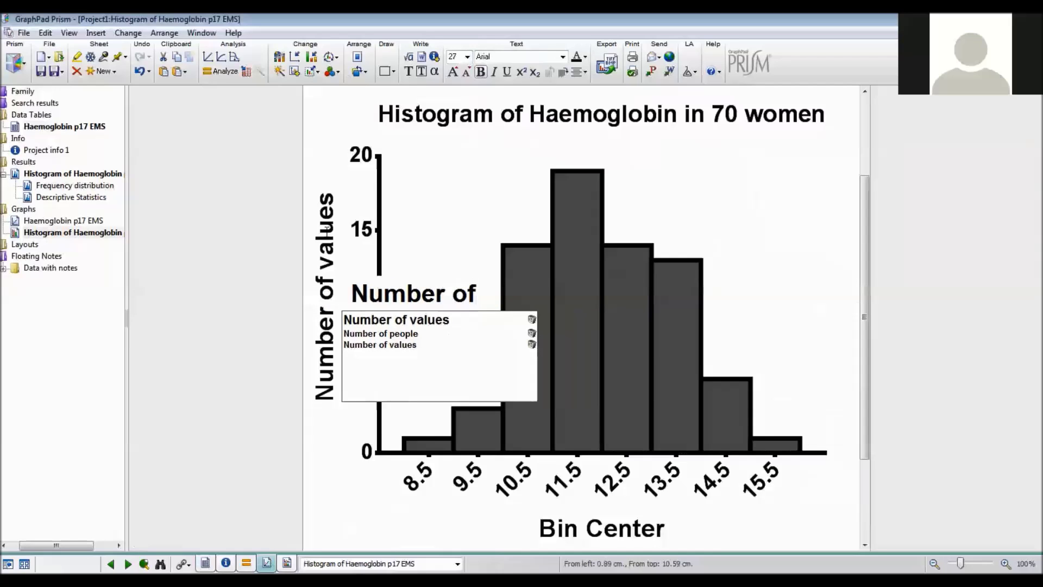
pyautogui.write(' people')
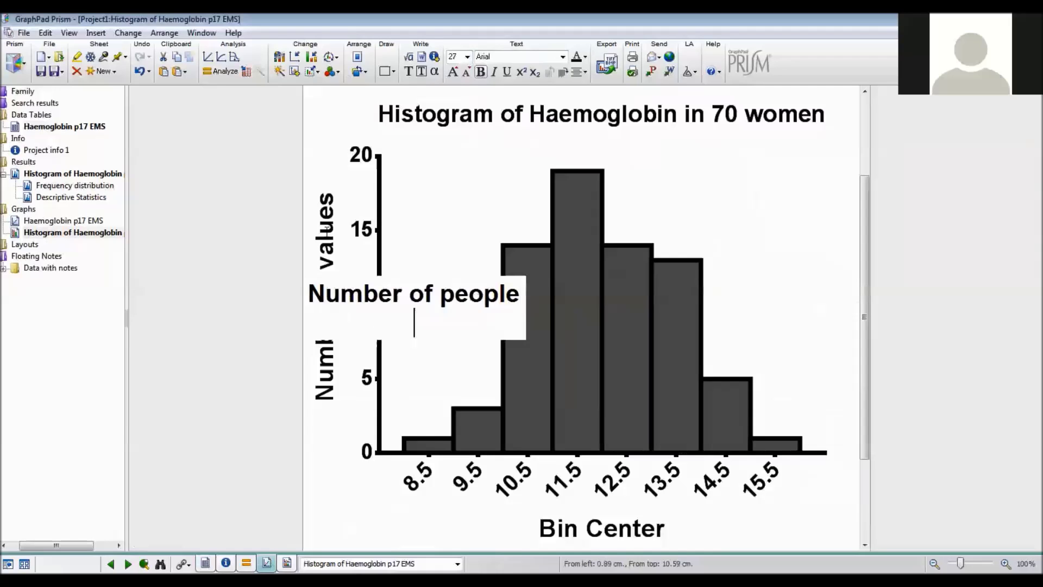
pyautogui.click(321, 500)
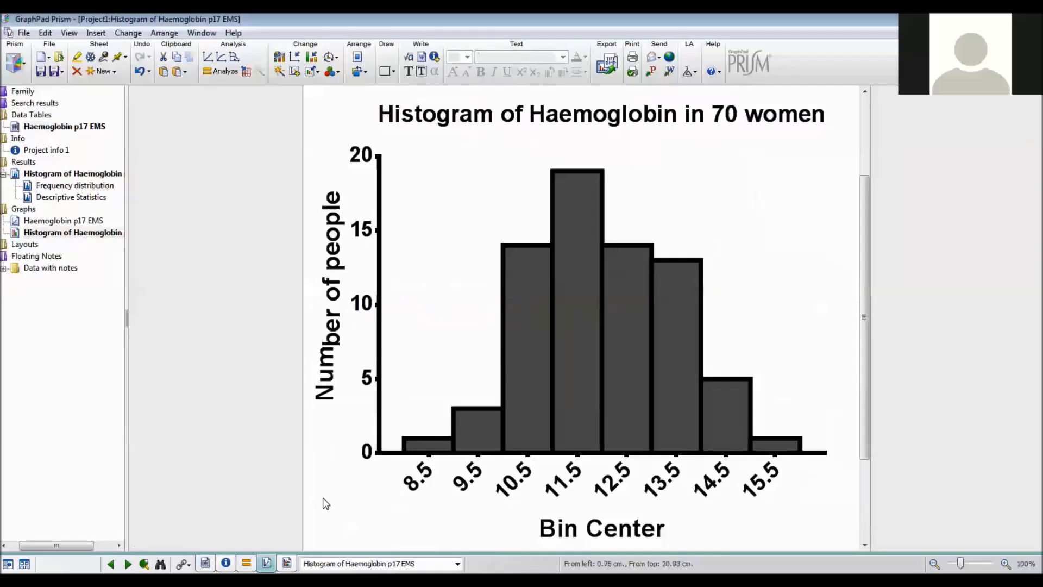
# Change the X-axis title from 'Bin Center' to 'Haemoglobin level ( g/100 ml)' using the suggested entry.
pyautogui.doubleClick(557, 528)
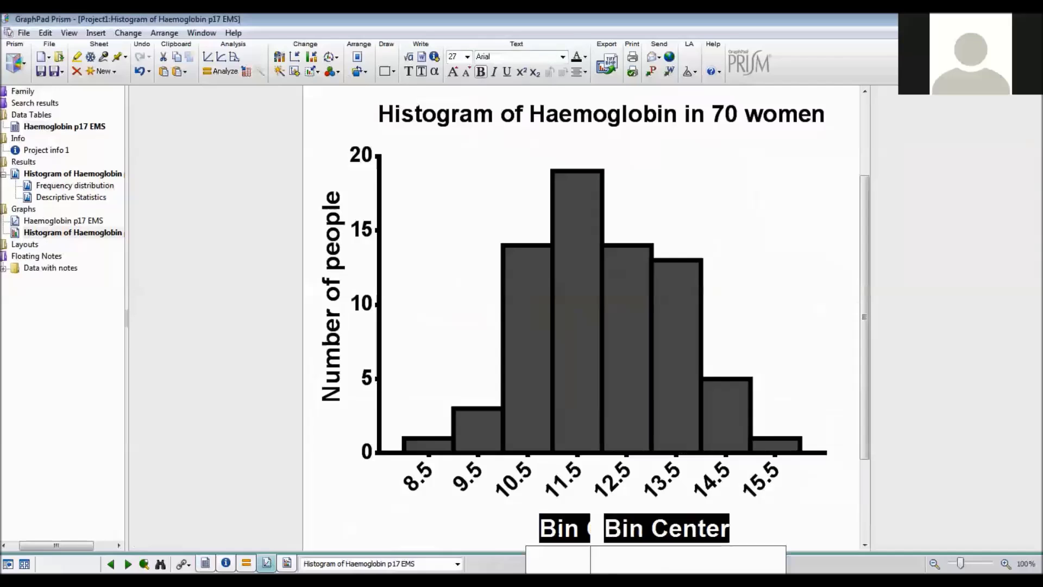
pyautogui.write('Haemoglobin')
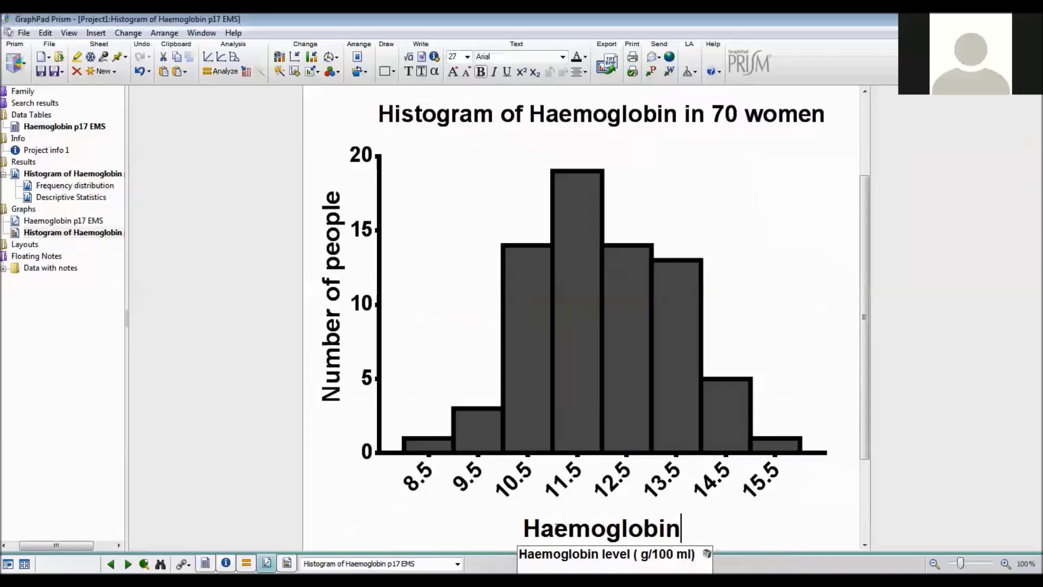
pyautogui.press('Down')
pyautogui.press('Return')
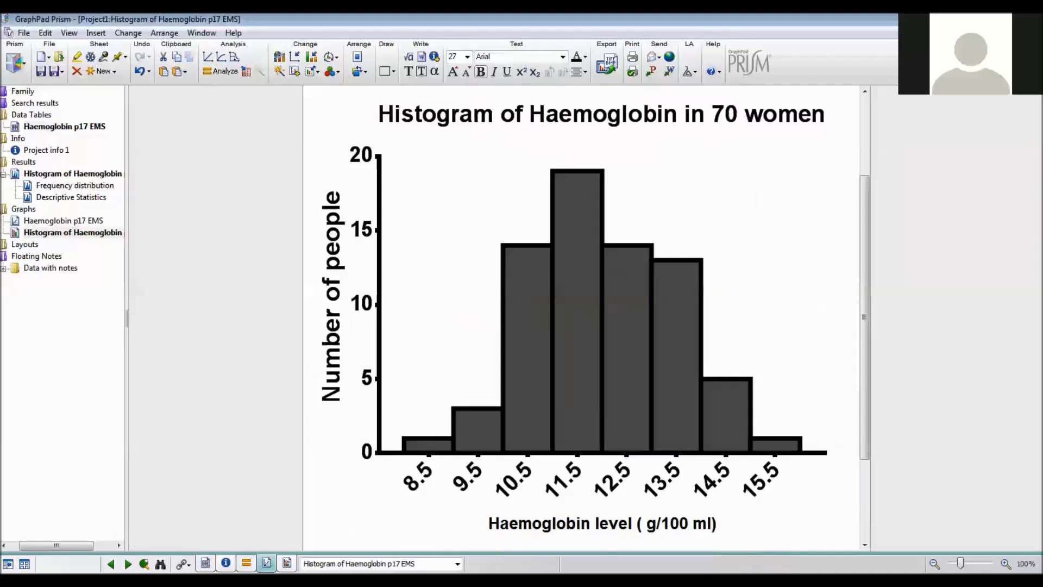
pyautogui.click(707, 473)
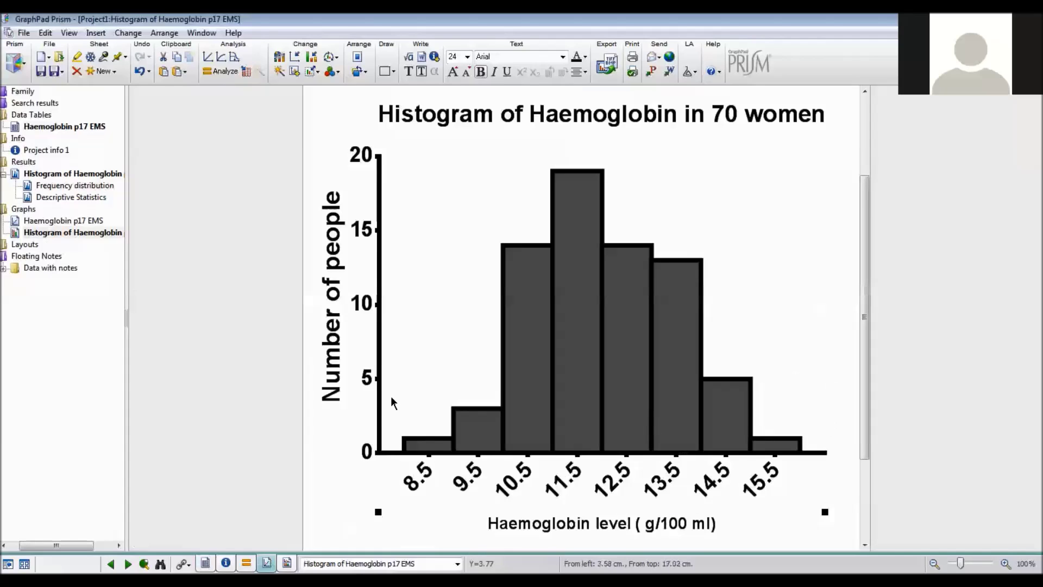
pyautogui.click(327, 444)
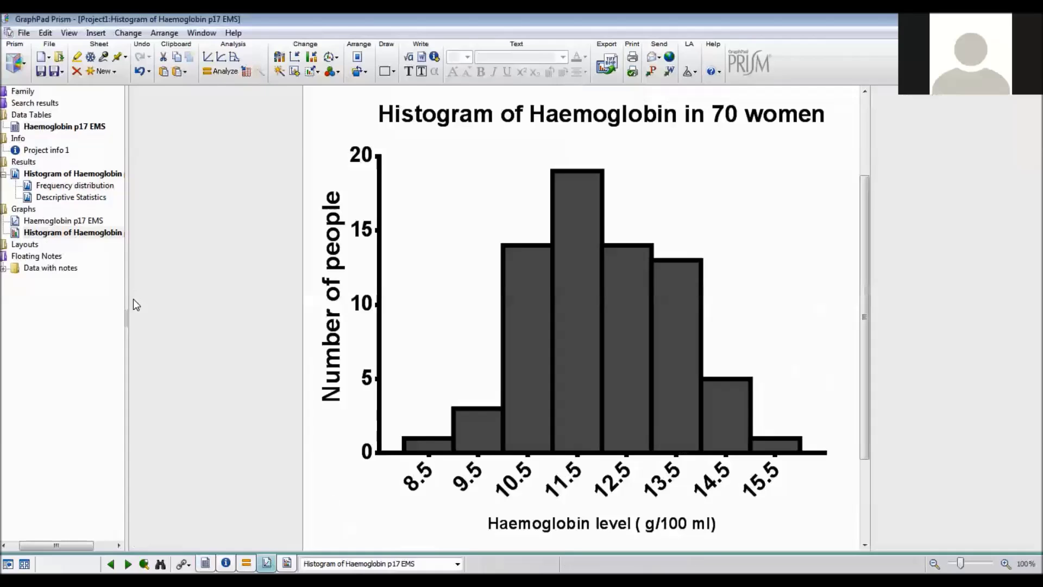
pyautogui.click(61, 221)
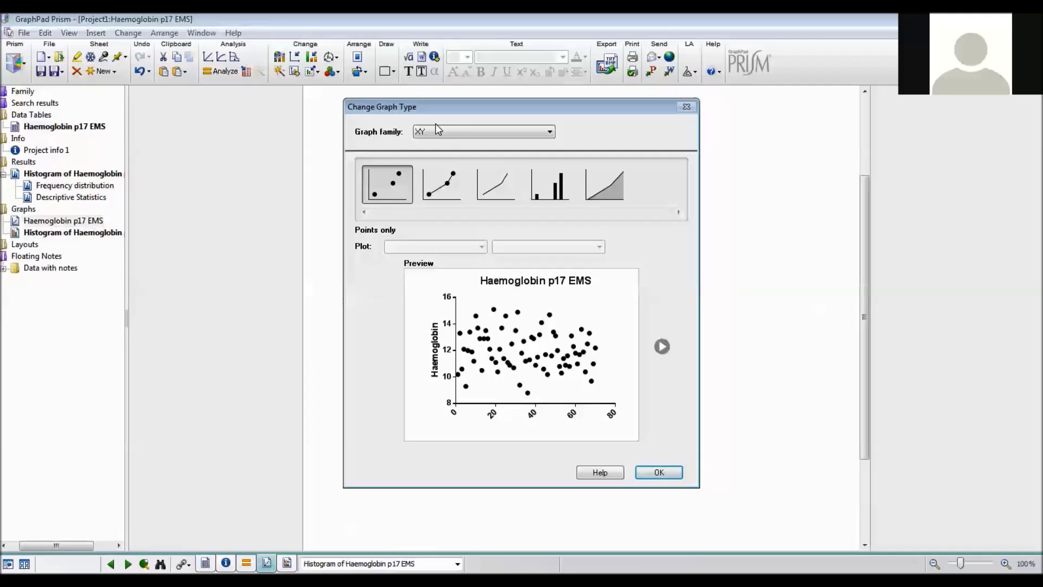
# Switch the graph to the Column family's Box & whiskers style, with whiskers from Min to Max.
pyautogui.click(452, 133)
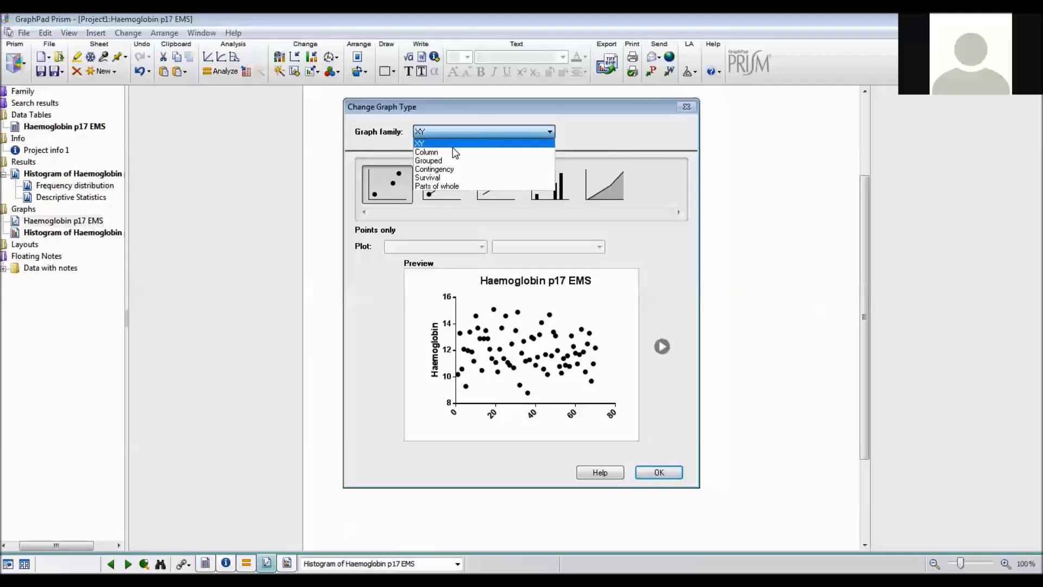
pyautogui.click(453, 150)
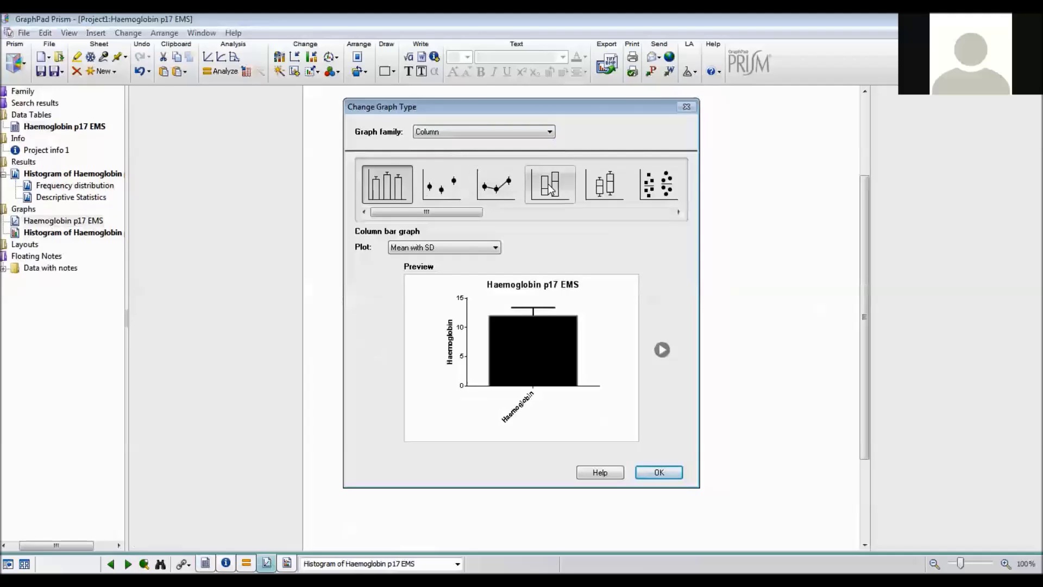
pyautogui.click(600, 185)
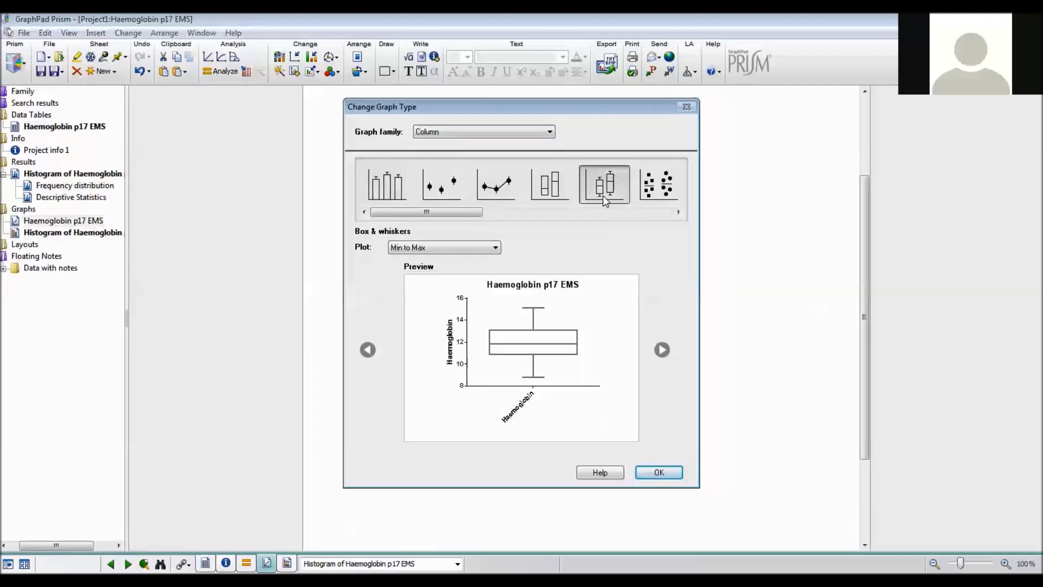
pyautogui.click(463, 247)
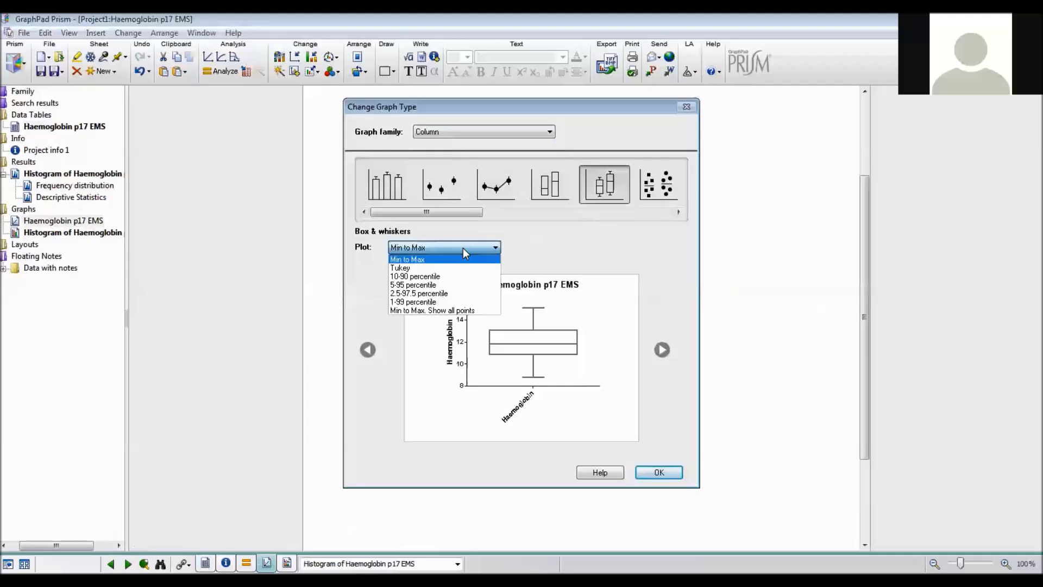
pyautogui.click(422, 261)
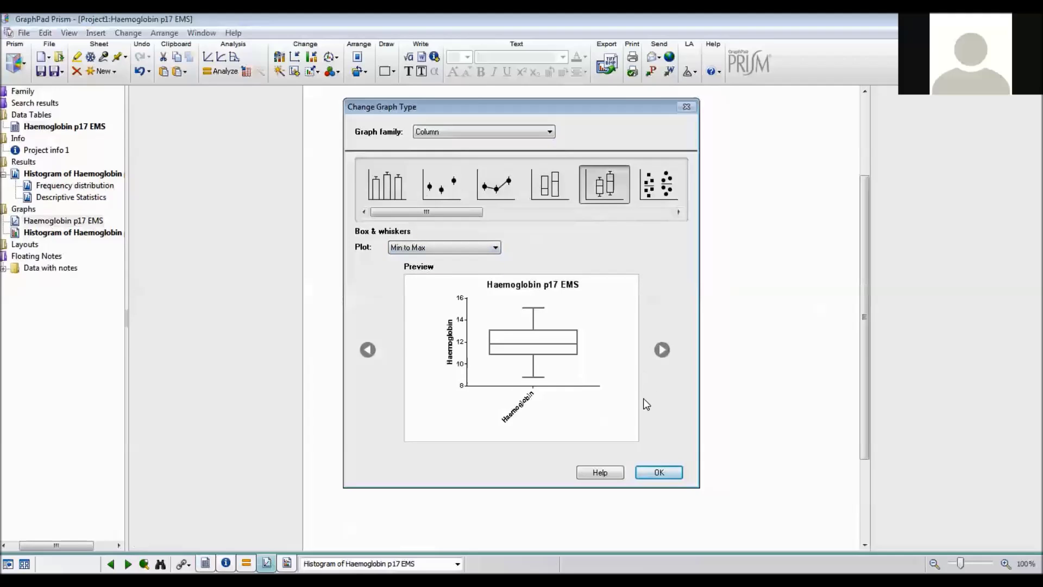
pyautogui.click(658, 472)
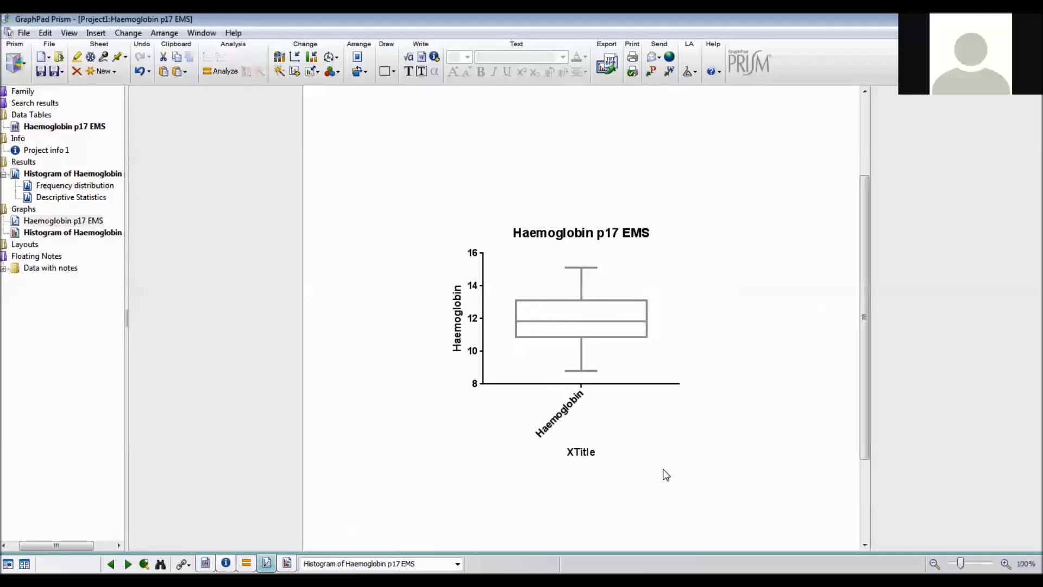
# Resize the Haemoglobin p17 EMS box-and-whiskers graph To Fill Page.
pyautogui.rightClick(509, 276)
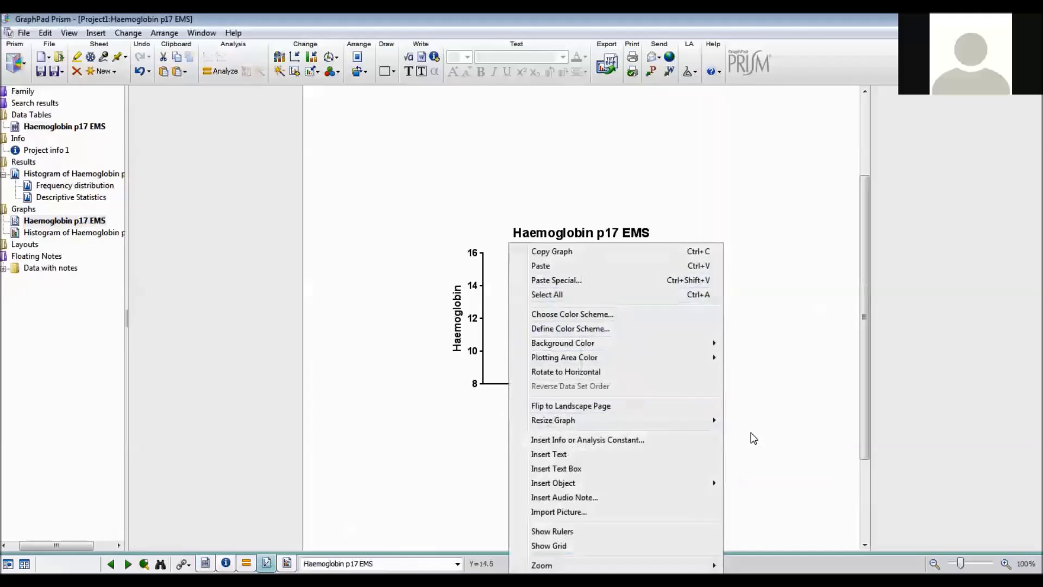
pyautogui.moveTo(707, 422)
pyautogui.click(757, 448)
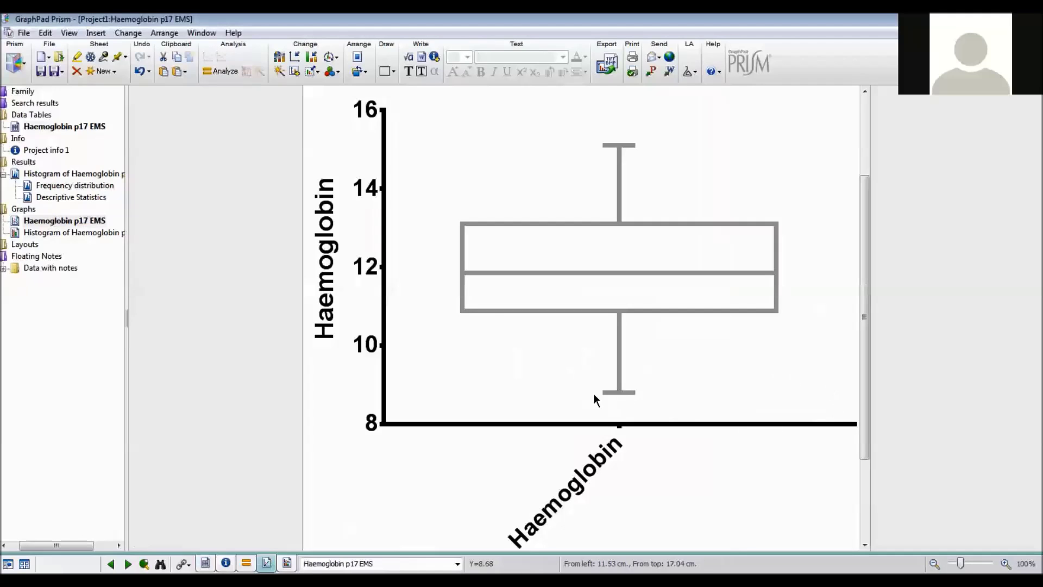
# In Format Graph, set the box border color to black and apply it.
pyautogui.rightClick(464, 308)
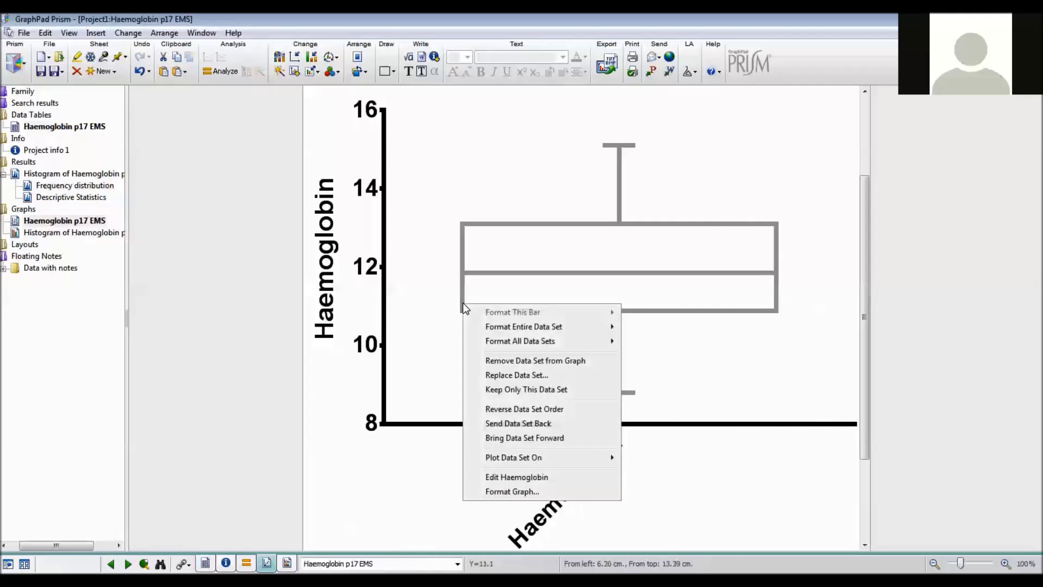
pyautogui.click(525, 492)
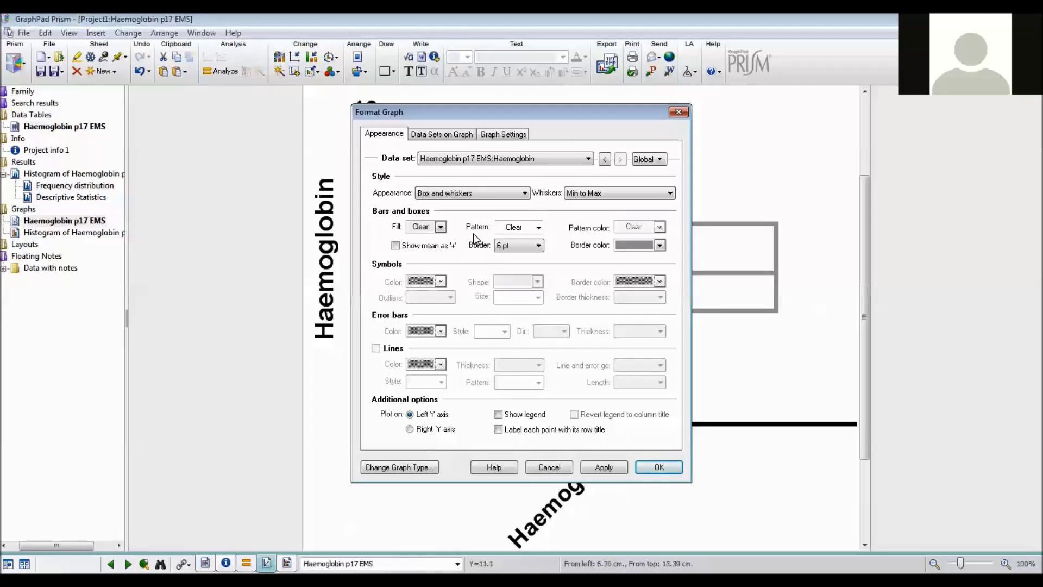
pyautogui.click(635, 248)
pyautogui.click(706, 273)
pyautogui.click(607, 468)
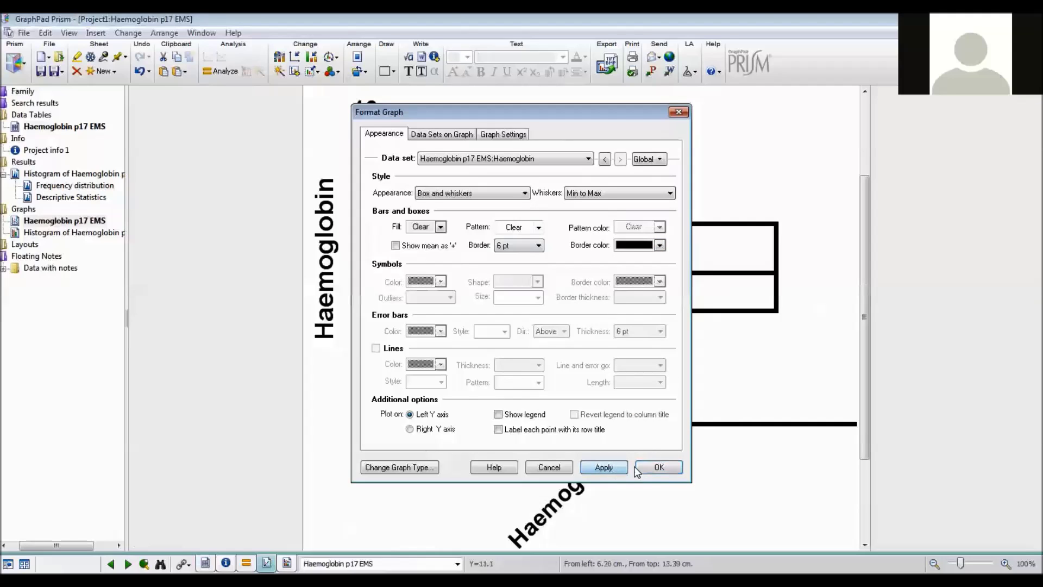
pyautogui.click(658, 467)
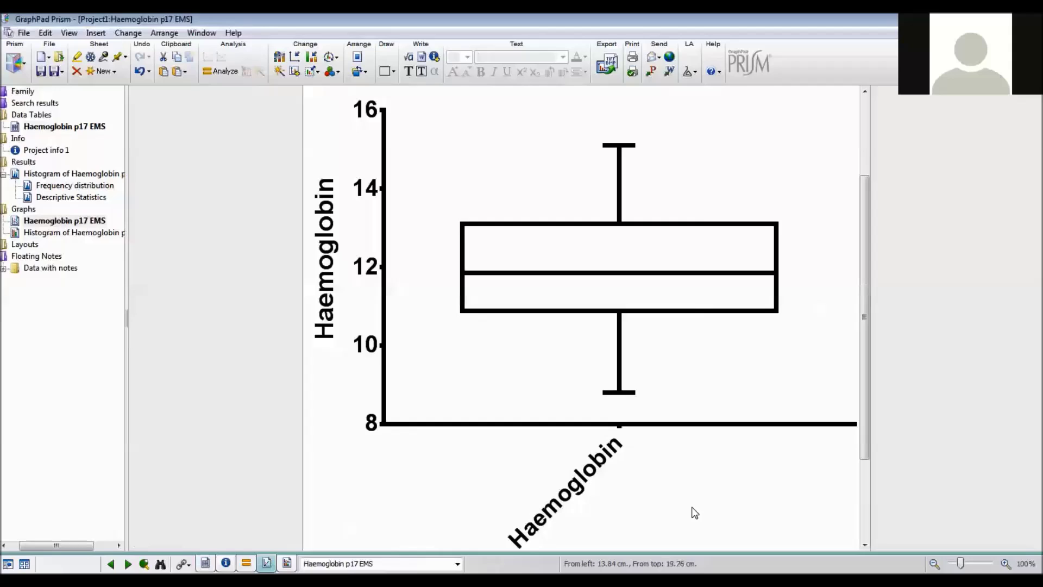